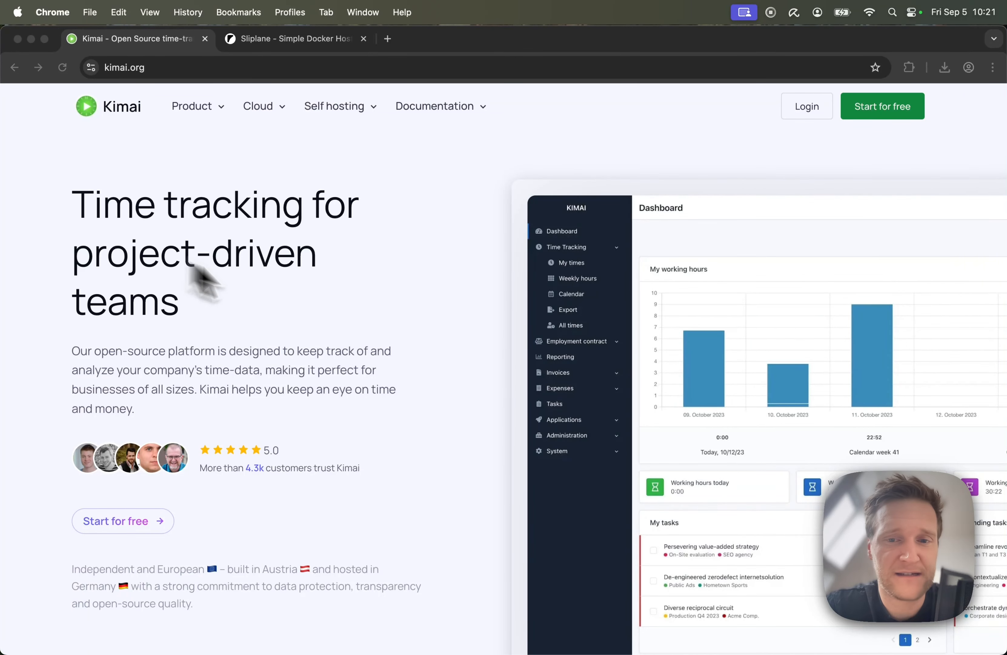
- Open Kimai's On-Premise Docker Compose documentation and view the Apache (prod) example file
click(364, 187)
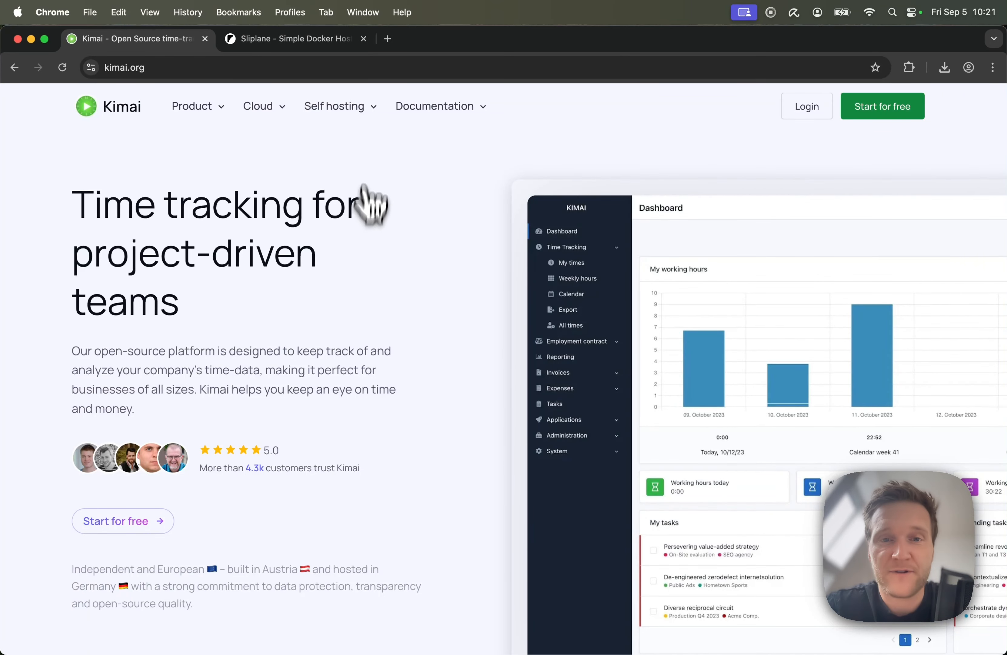
mouse_move(433, 107)
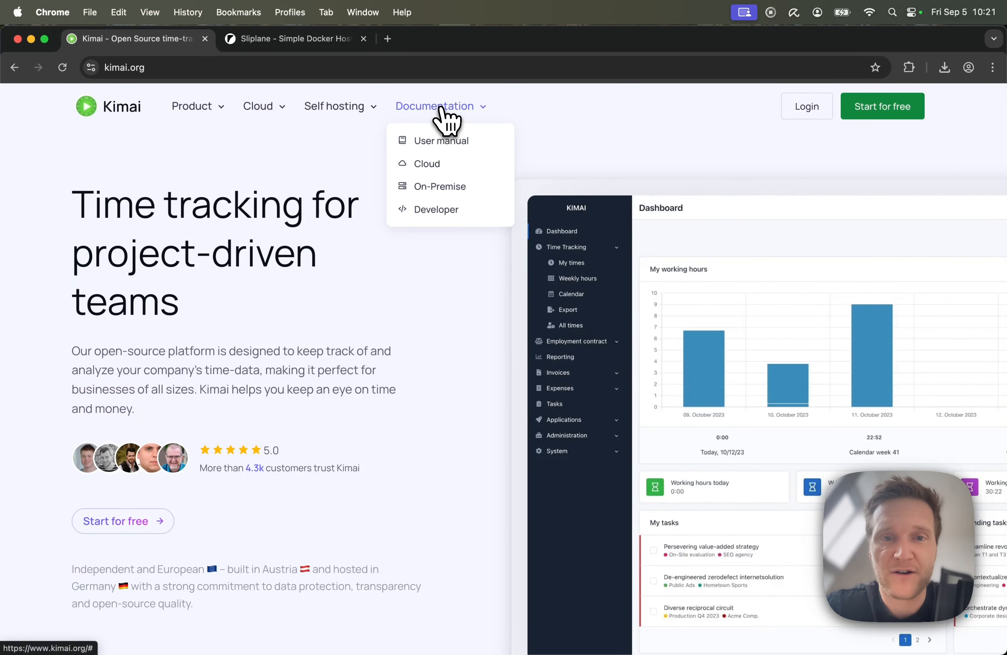
click(446, 187)
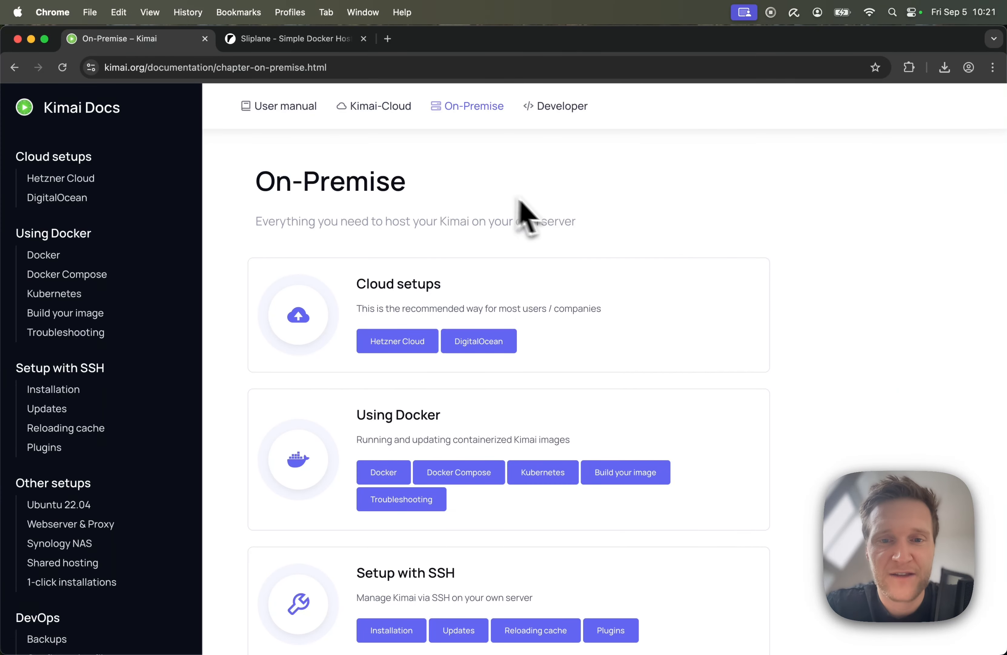
scroll(625, 294, down, 1)
scroll(630, 297, down, 2)
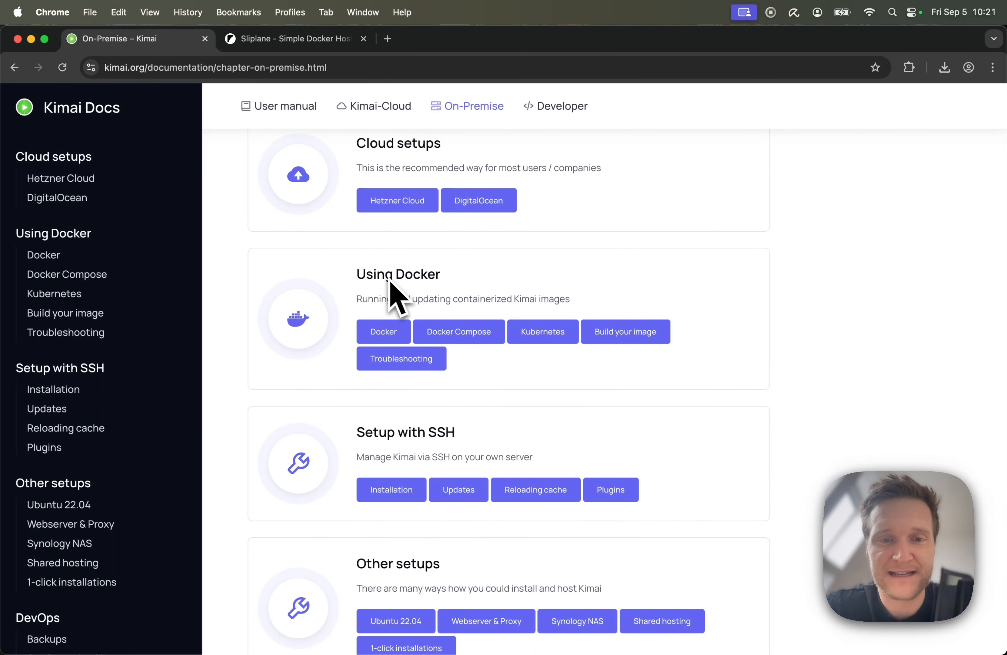
click(477, 336)
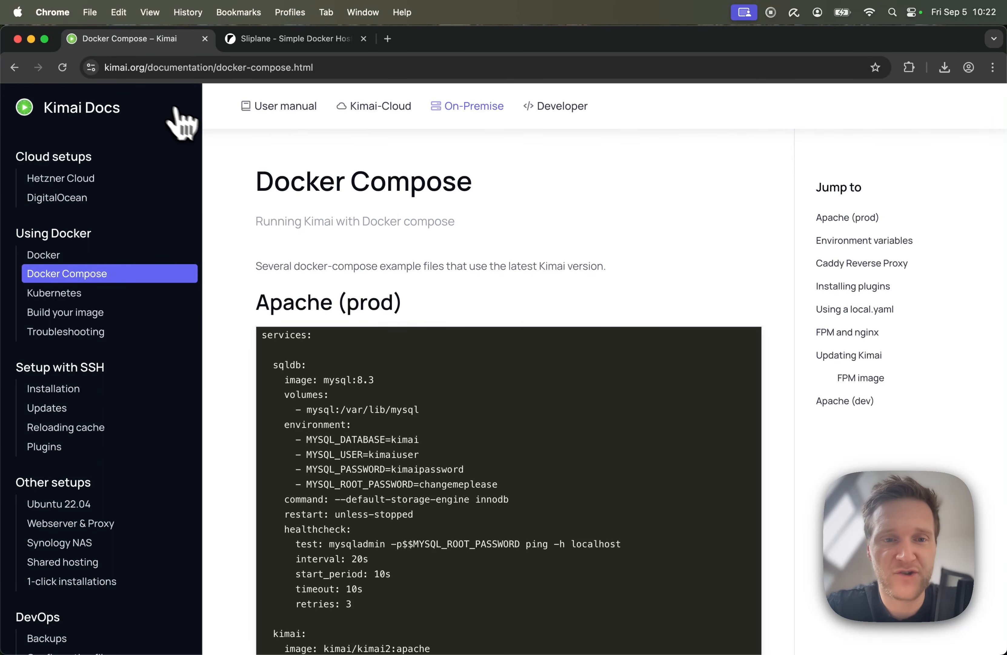
scroll(466, 316, down, 5)
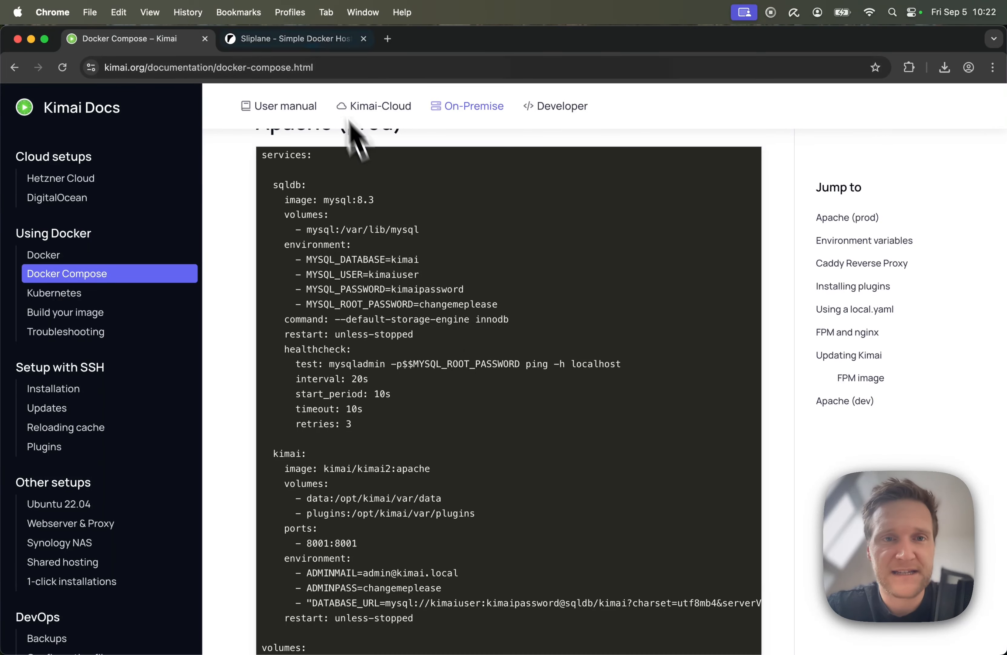
- Switch to Sliplane, enter its dashboard, and create a project named Kimai
click(268, 41)
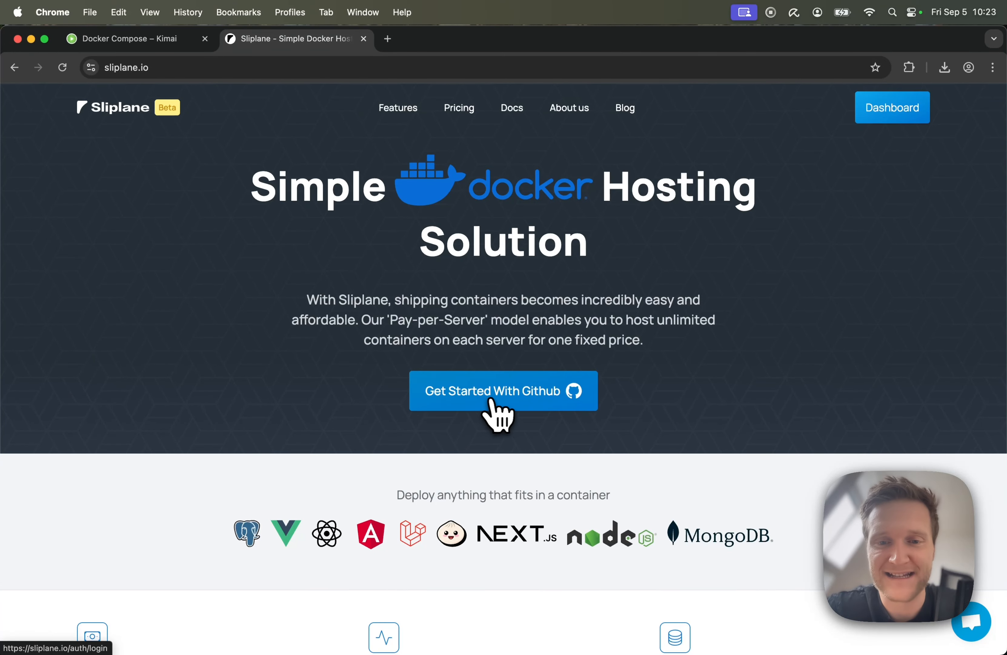
click(498, 401)
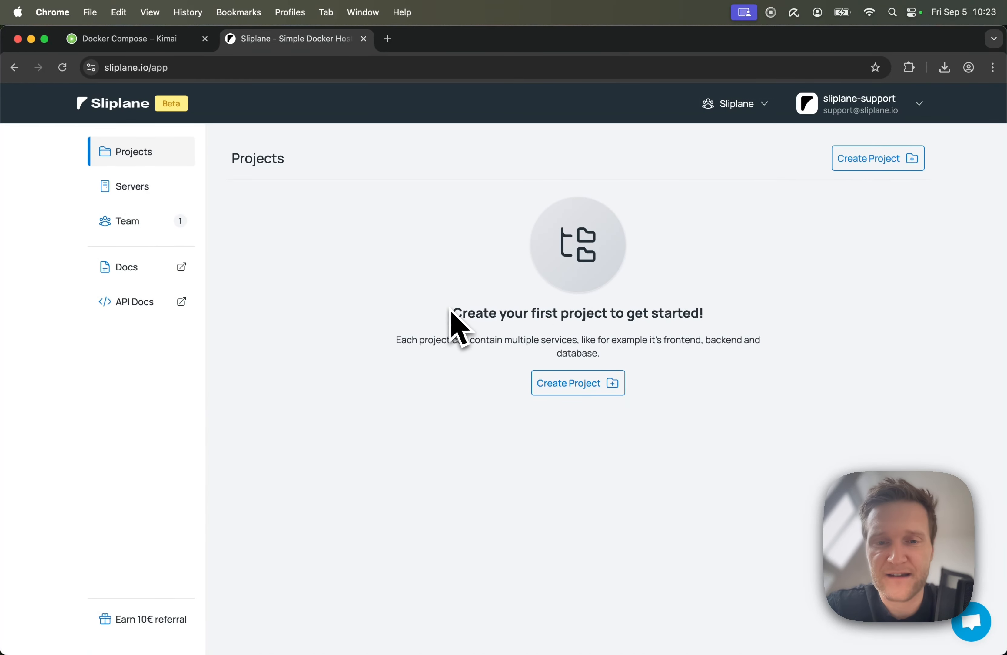
click(579, 384)
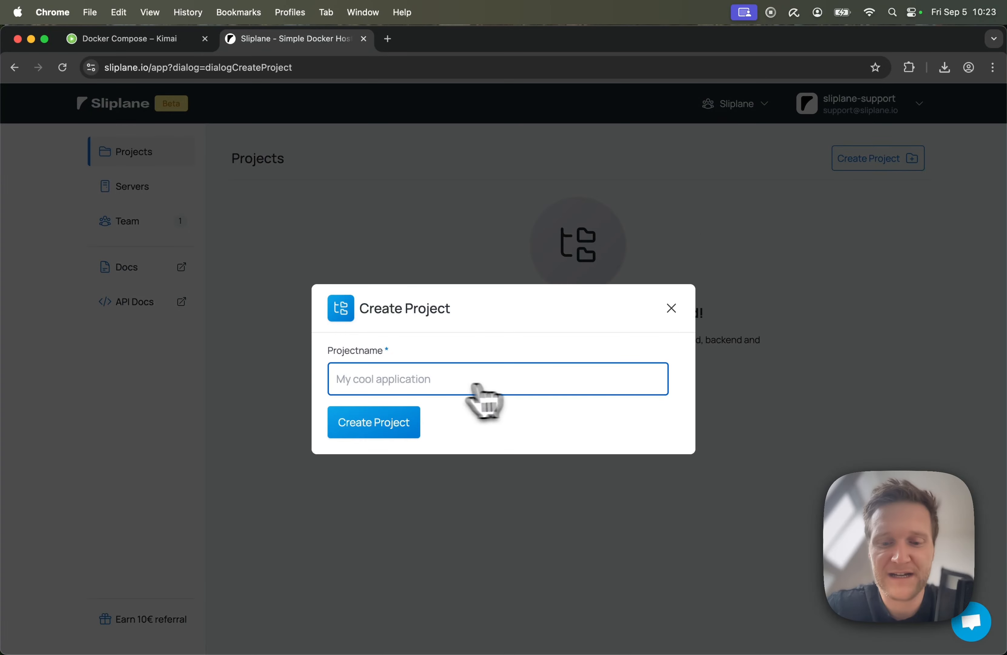
text(Kimai)
key(Return)
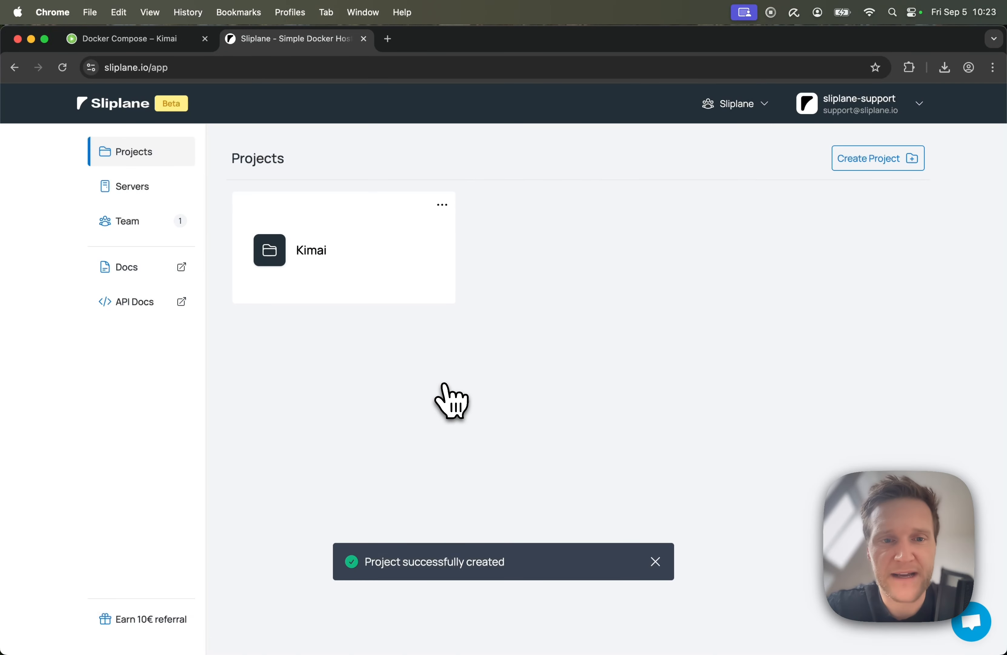
- Start a service deployment in the Kimai project and create a Falkenstein server named Kimai with 2 shared vCPUs, 2 GB RAM and 40 GB disk
click(303, 250)
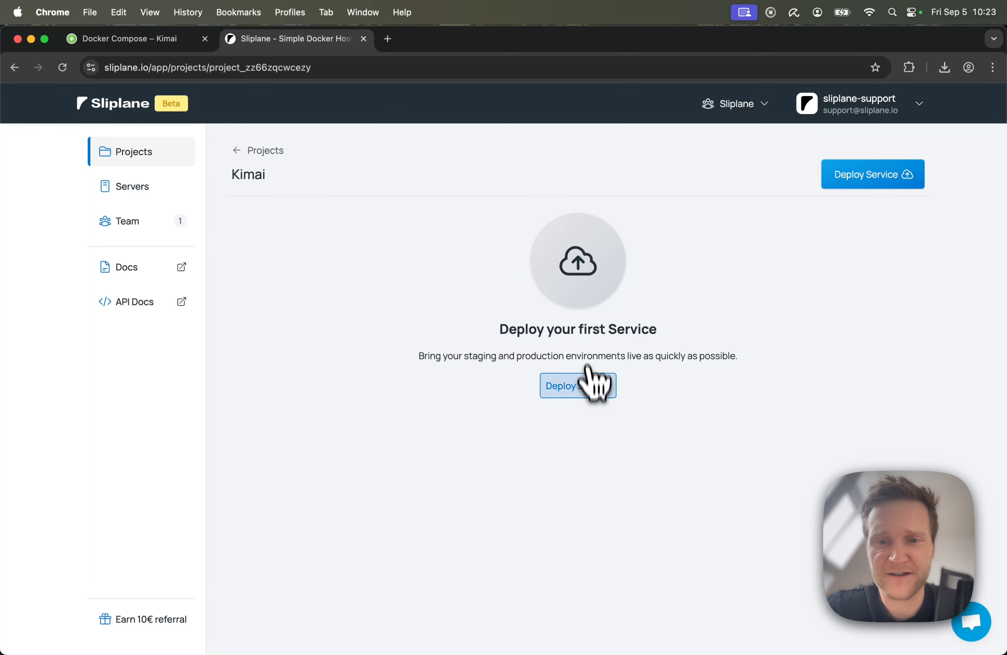
click(588, 387)
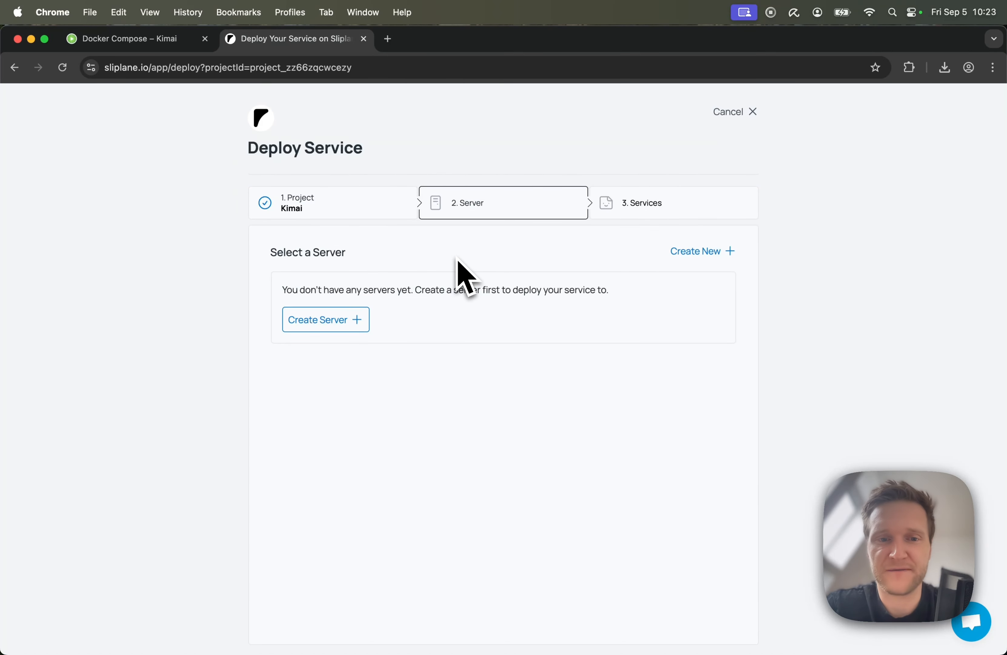
click(340, 319)
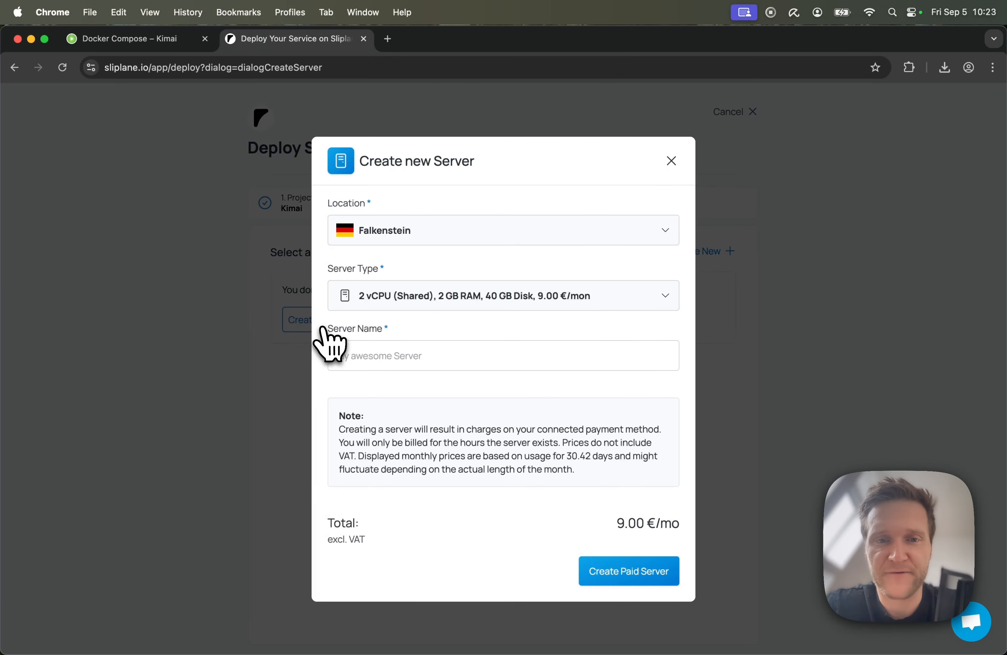
click(496, 239)
click(447, 216)
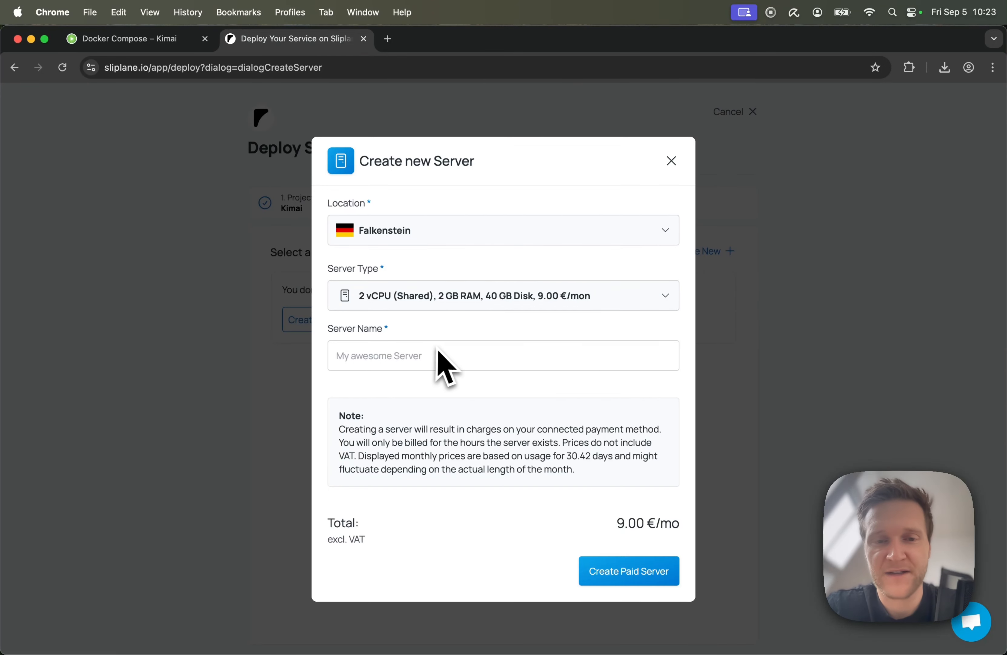
click(425, 305)
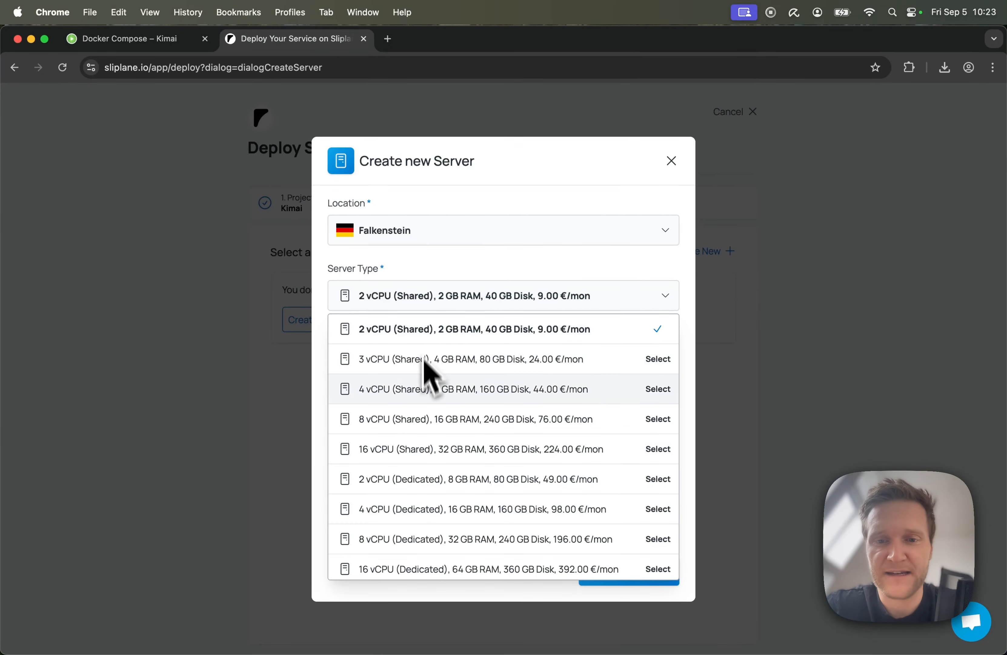
click(454, 298)
click(391, 357)
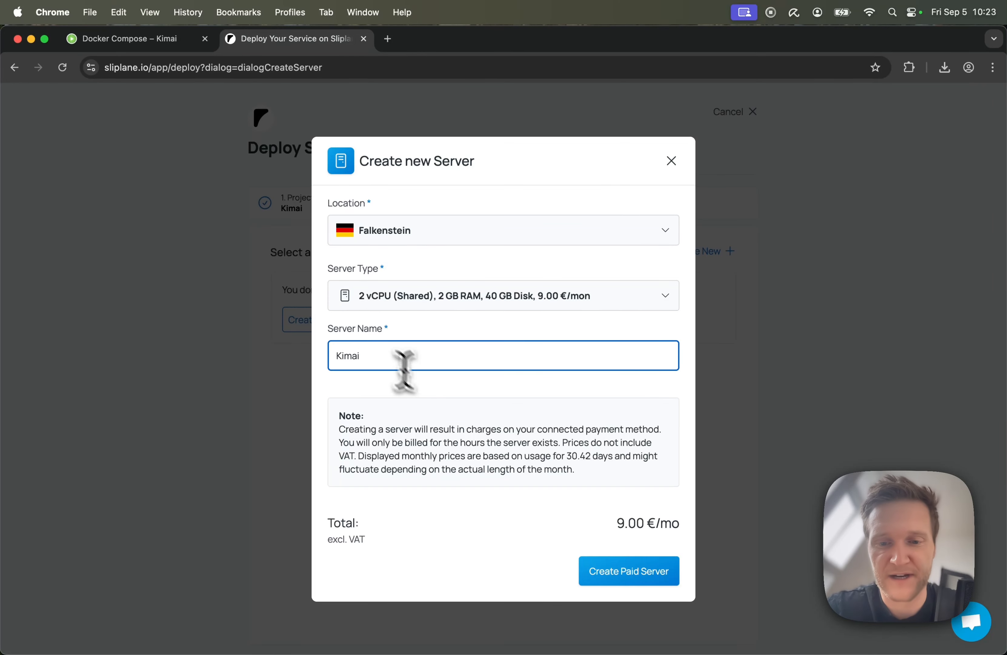
click(612, 578)
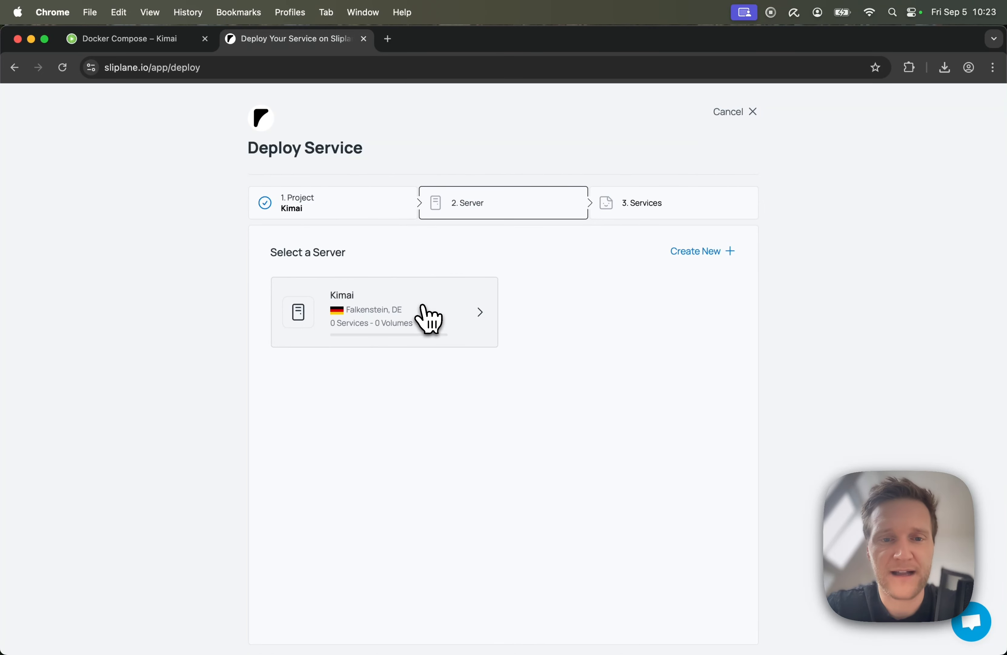
- Select the Kimai server for the deployment and start adding a service from a Docker command or Compose file
click(430, 320)
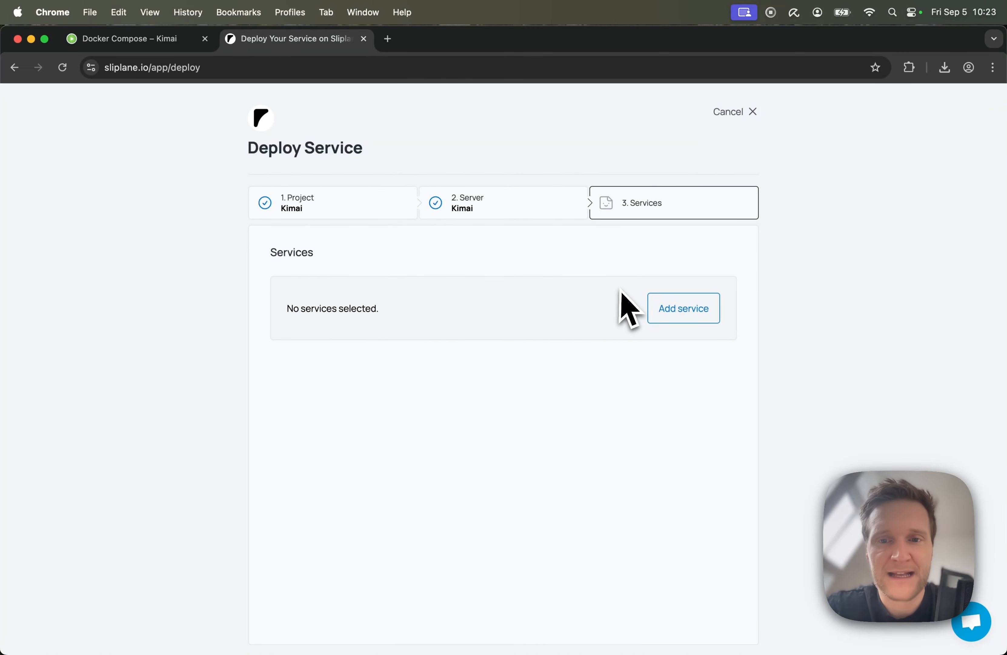
click(695, 312)
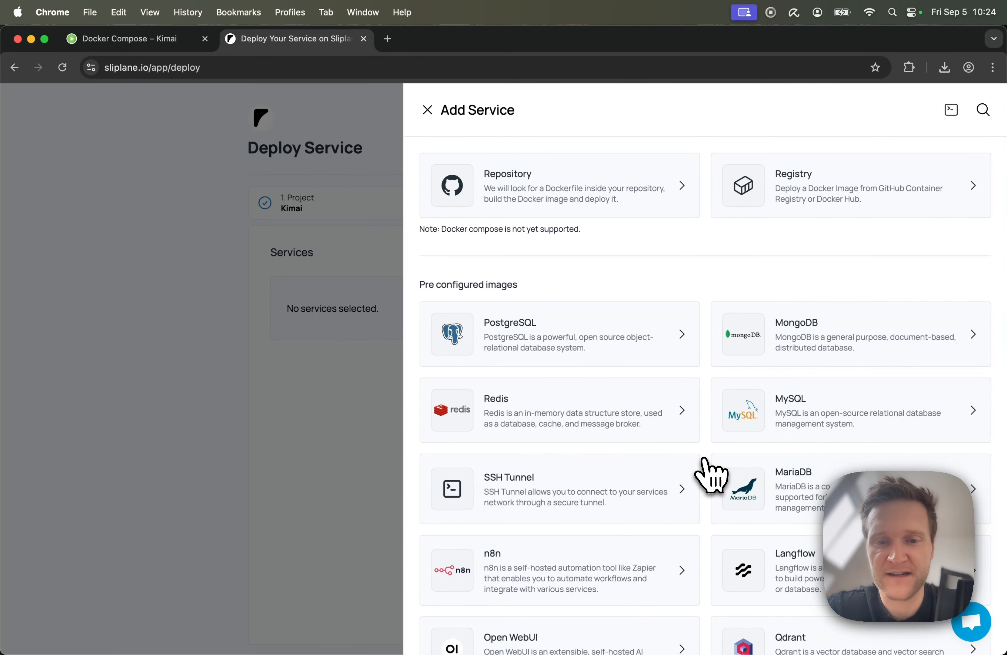
scroll(711, 474, down, 3)
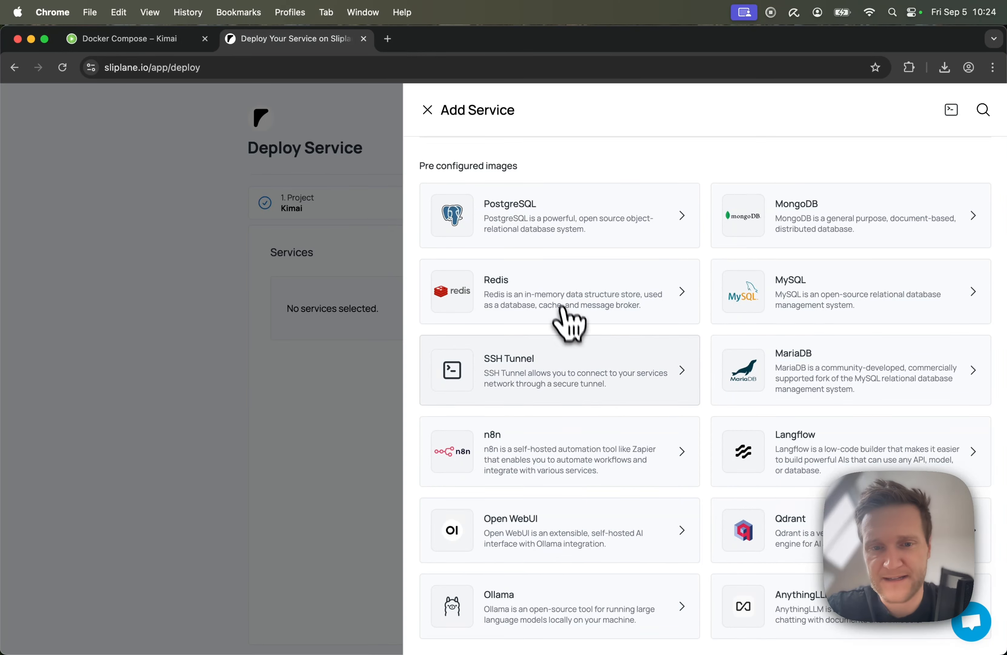
scroll(805, 470, up, 3)
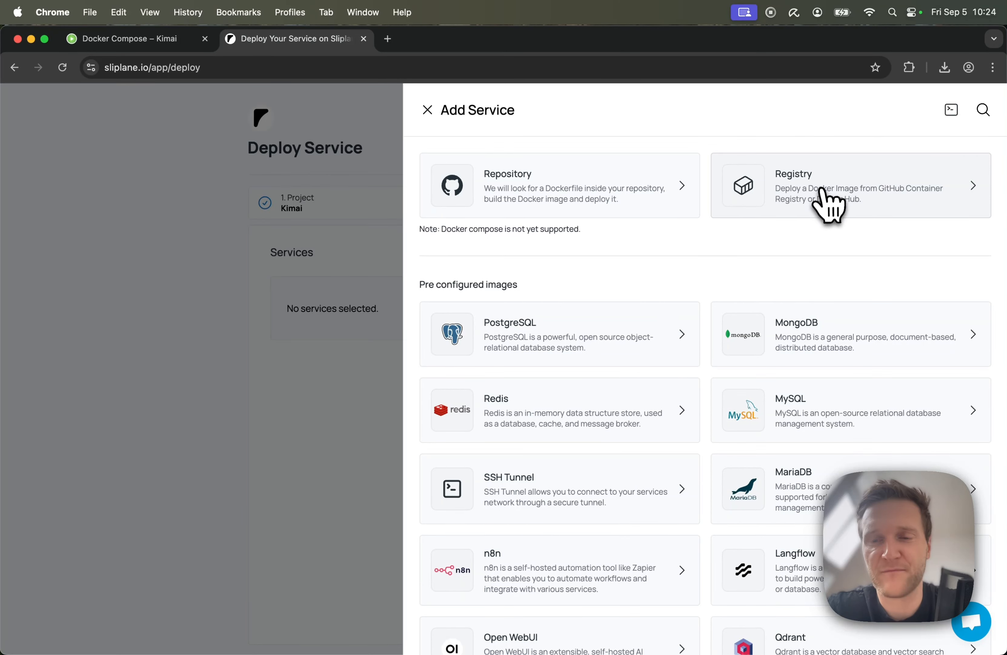
click(952, 111)
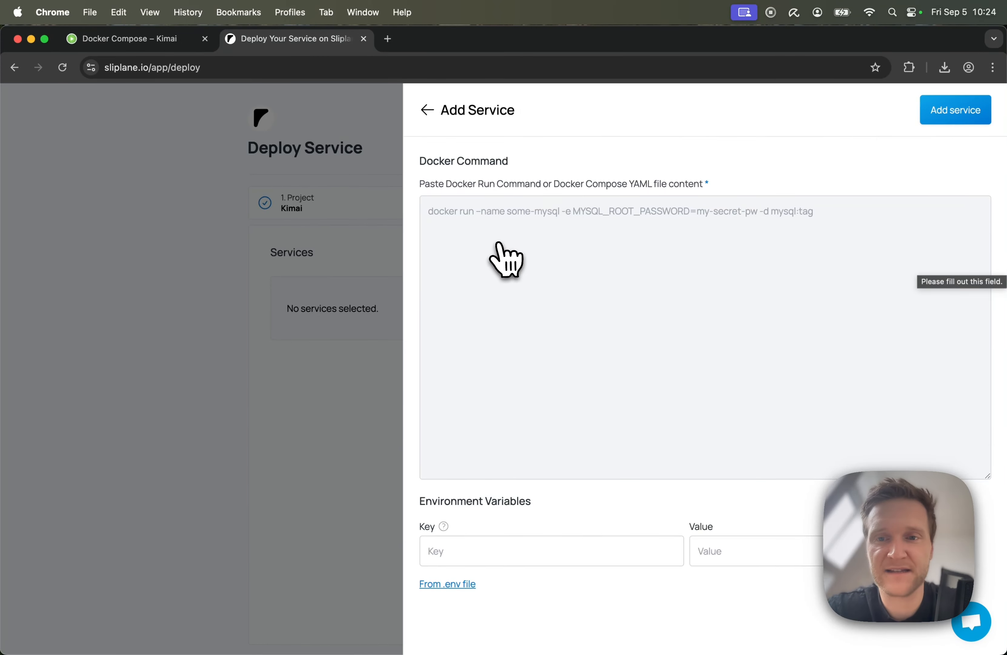
- Copy the complete Apache (prod) Compose YAML from the Kimai docs into the Docker Command field and add its services to the deployment
click(102, 40)
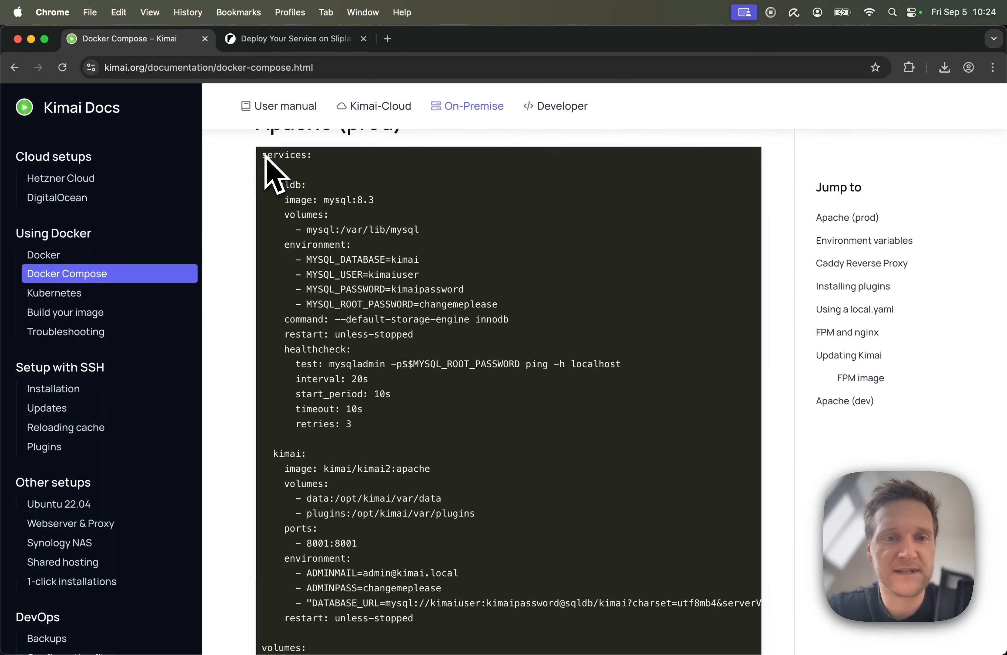
drag(264, 156, 322, 575)
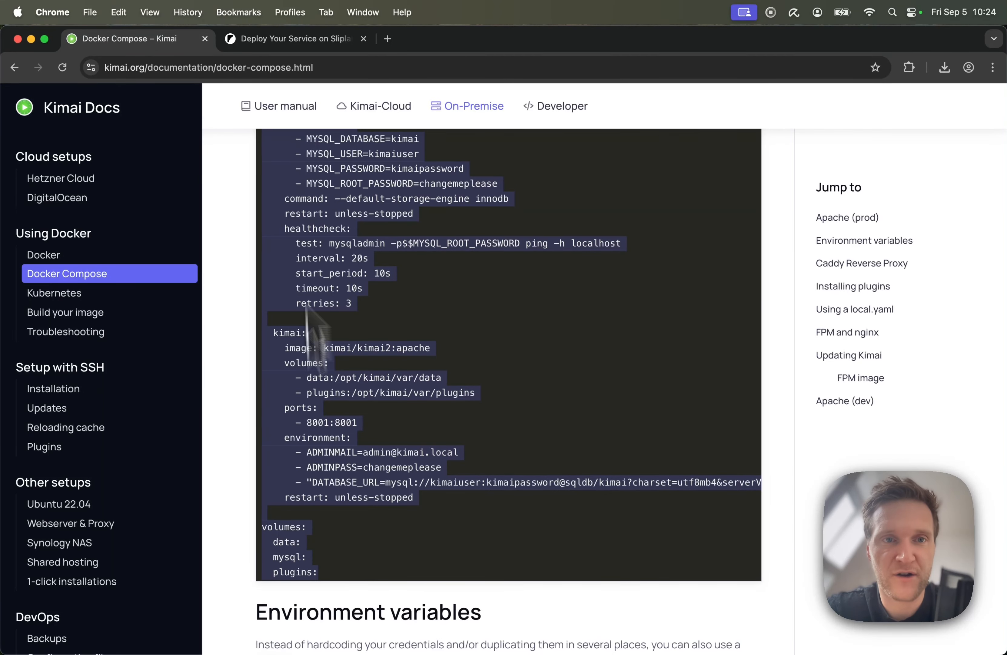
click(292, 39)
click(553, 310)
key(super+v)
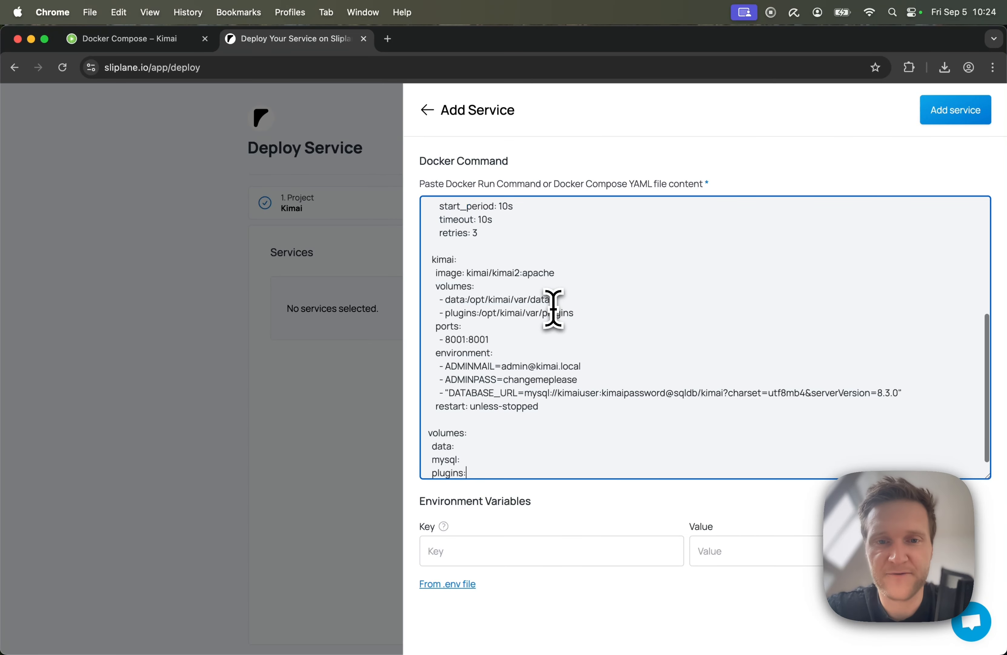
scroll(553, 309, up, 5)
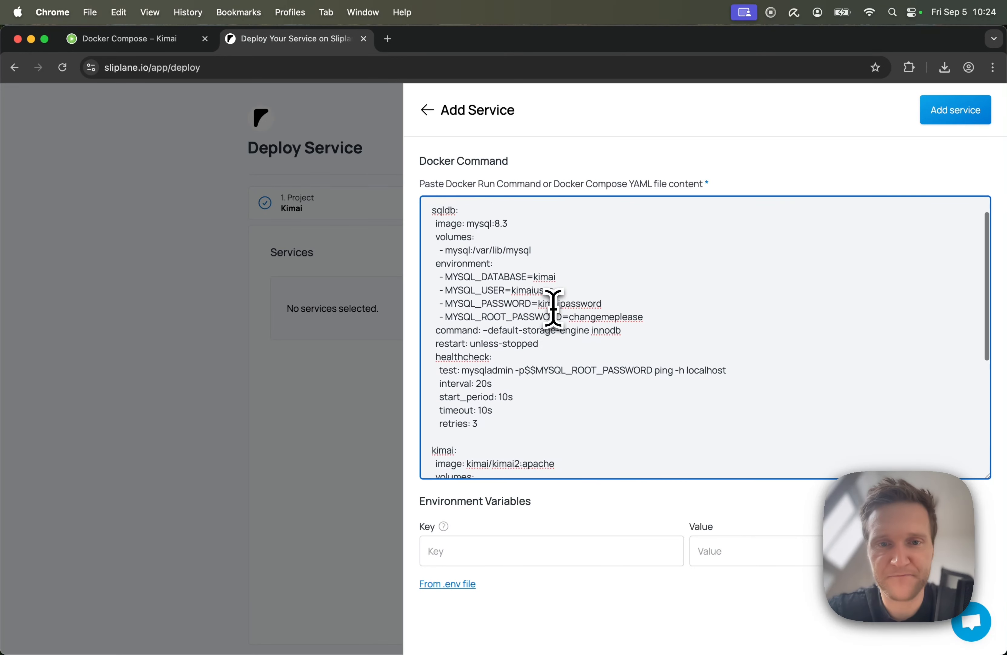
click(955, 128)
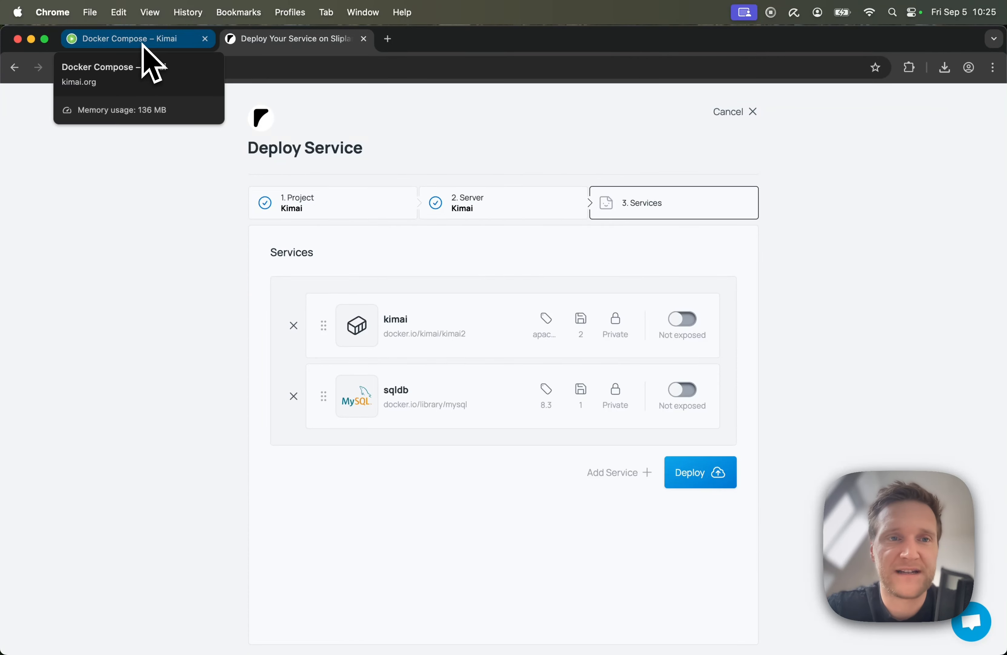
- Review the service order in the Kimai Compose example and move sqldb ahead of kimai in the deployment list
click(140, 46)
scroll(504, 264, up, 5)
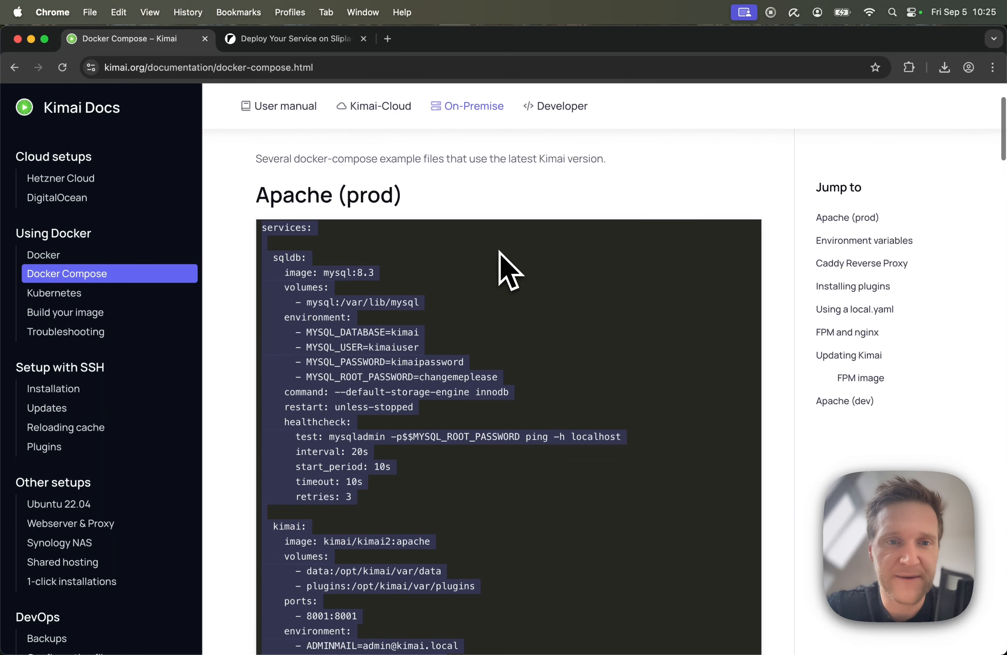
click(255, 39)
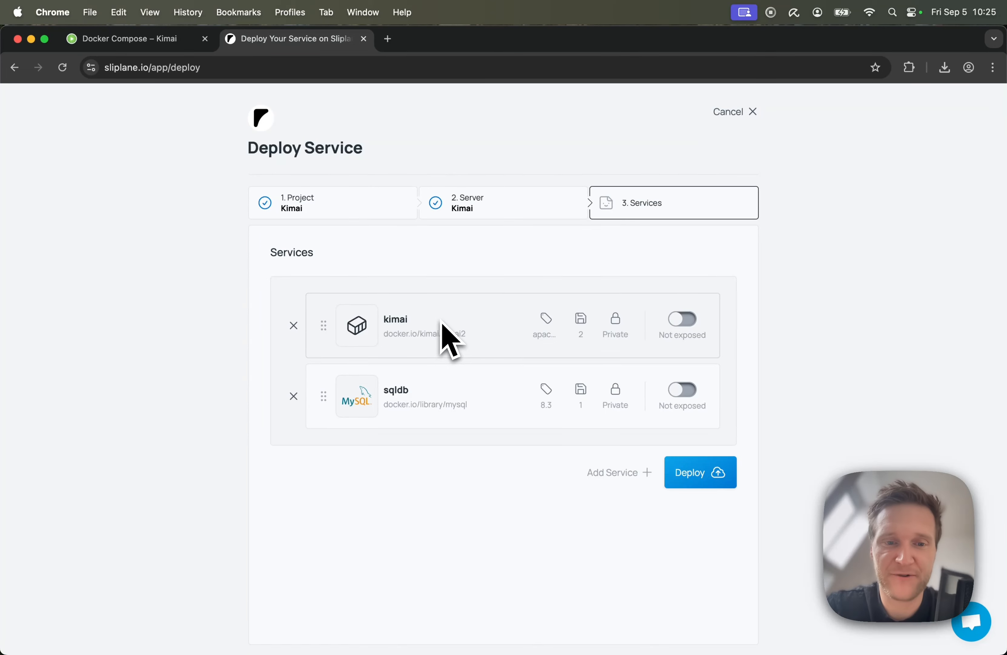
drag(323, 397, 331, 345)
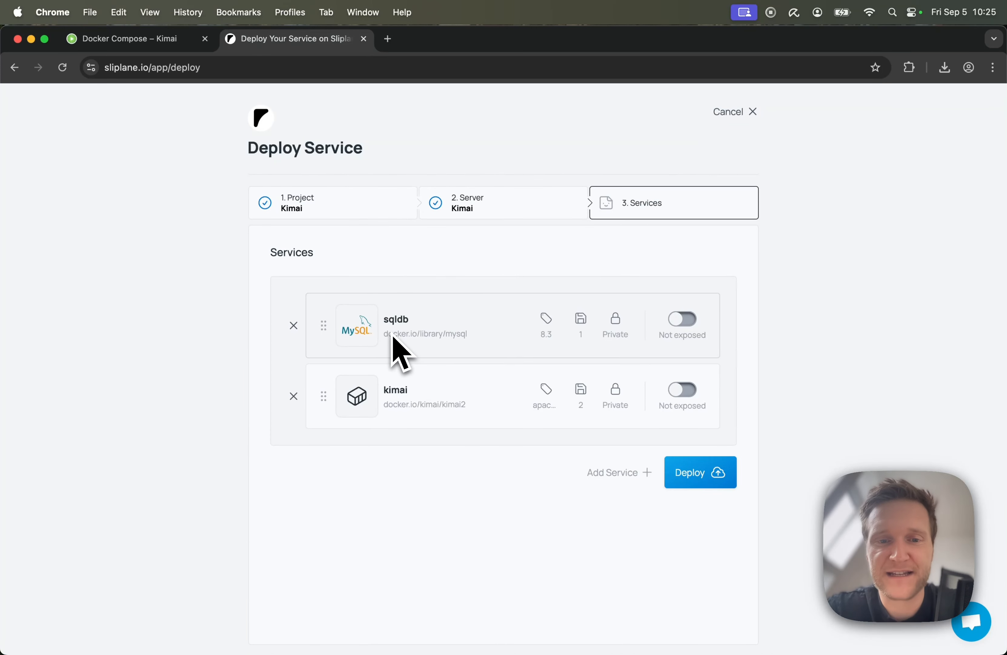
- Examine the sqldb service's image and environment variables alongside the MySQL Docker Hub page and the environment block in the Kimai Compose example
click(403, 339)
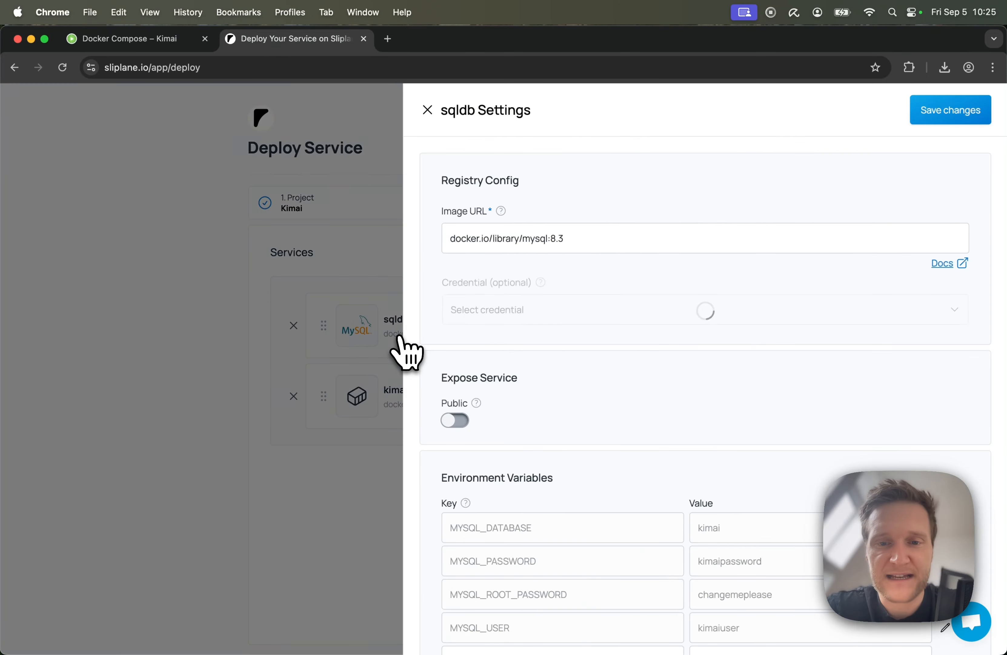
scroll(706, 380, down, 4)
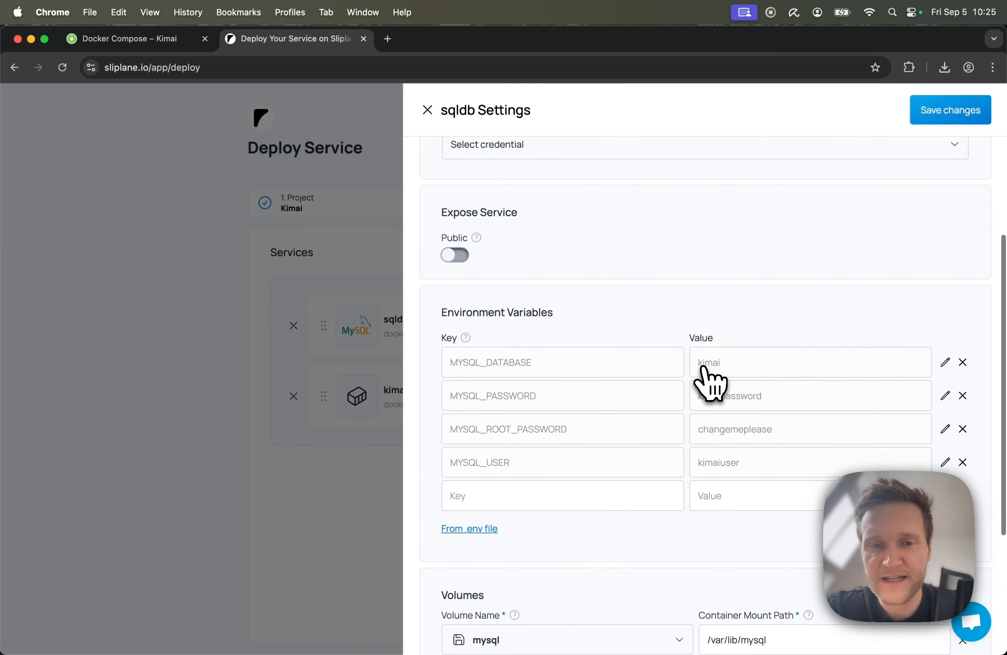
scroll(710, 382, up, 4)
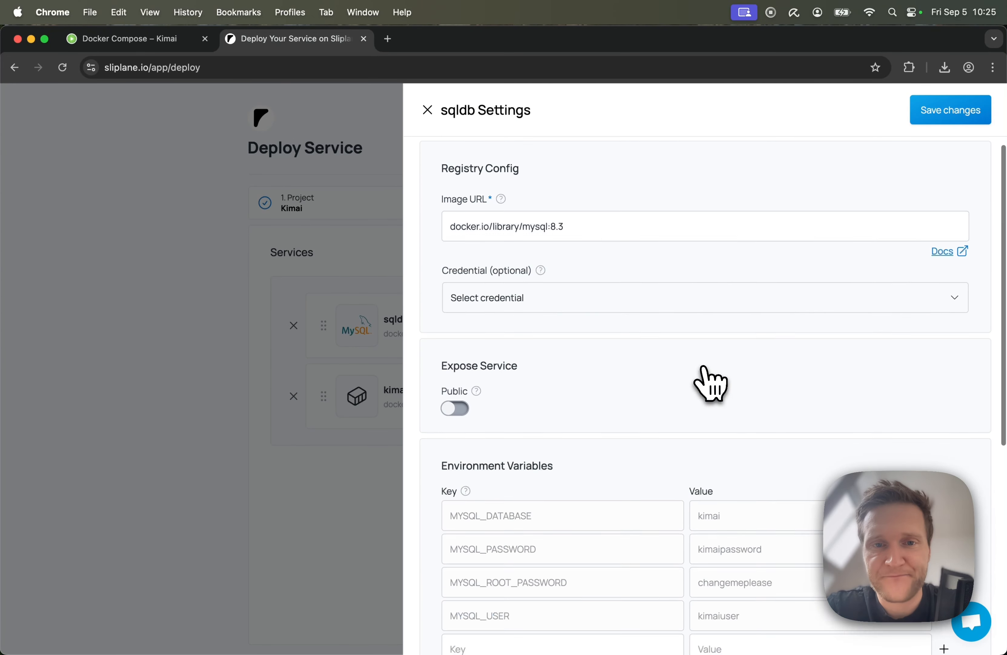
scroll(710, 383, up, 1)
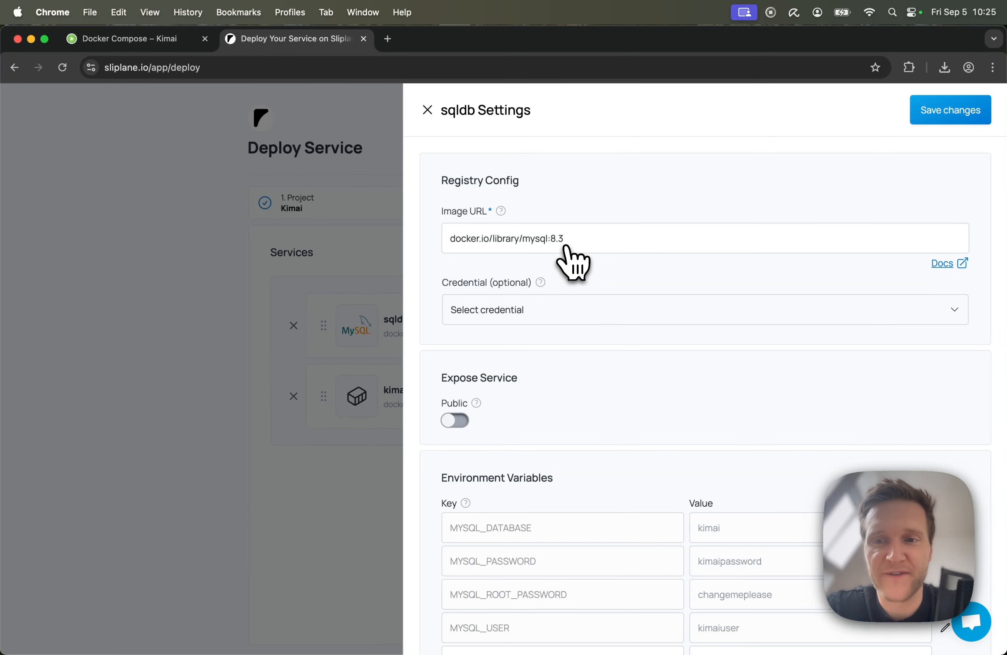
click(943, 263)
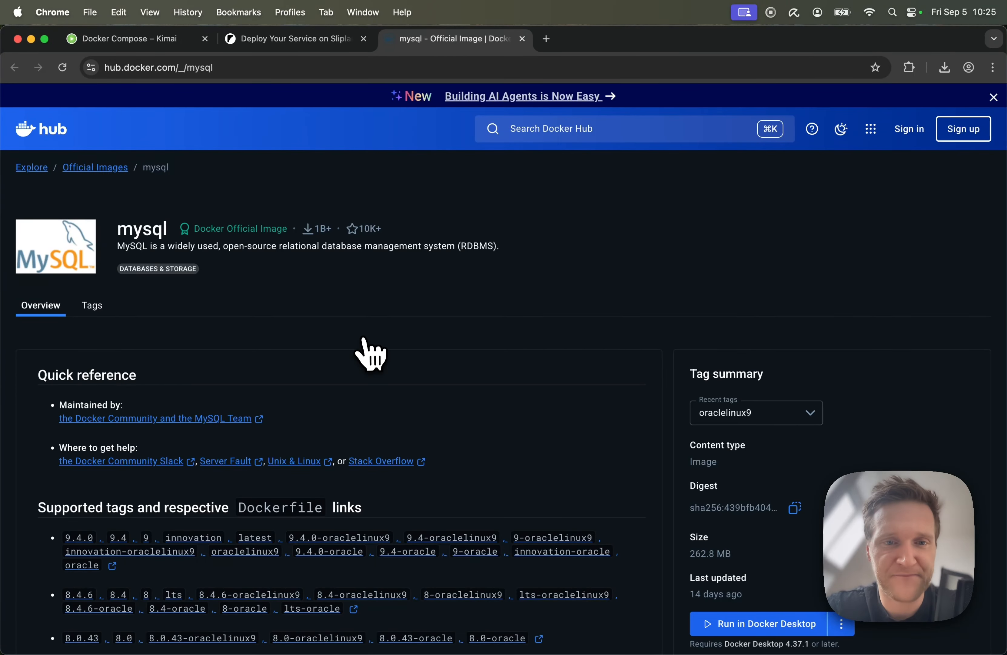
scroll(366, 352, down, 5)
scroll(371, 355, down, 10)
key(super+w)
drag(283, 317, 531, 374)
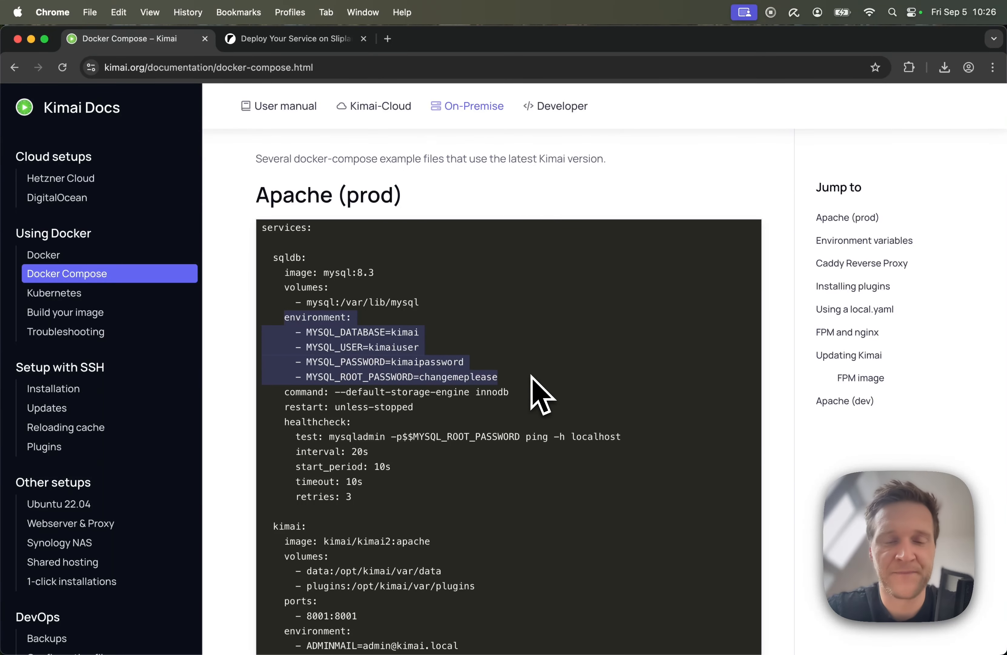
scroll(452, 390, down, 5)
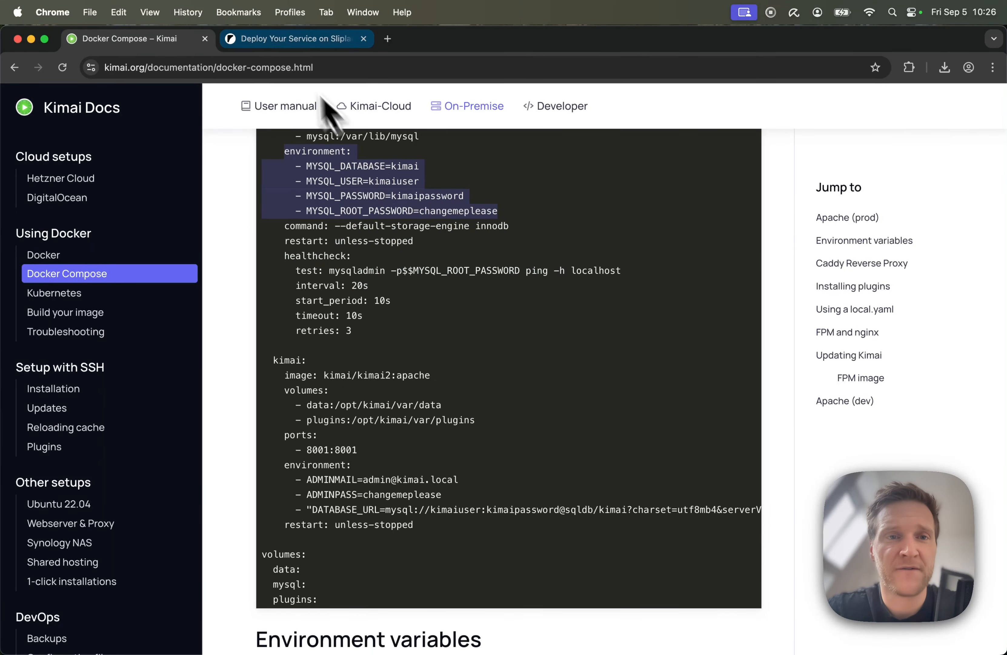
- Replace the MYSQL_PASSWORD value in the sqldb service settings with a randomly generated password
click(270, 41)
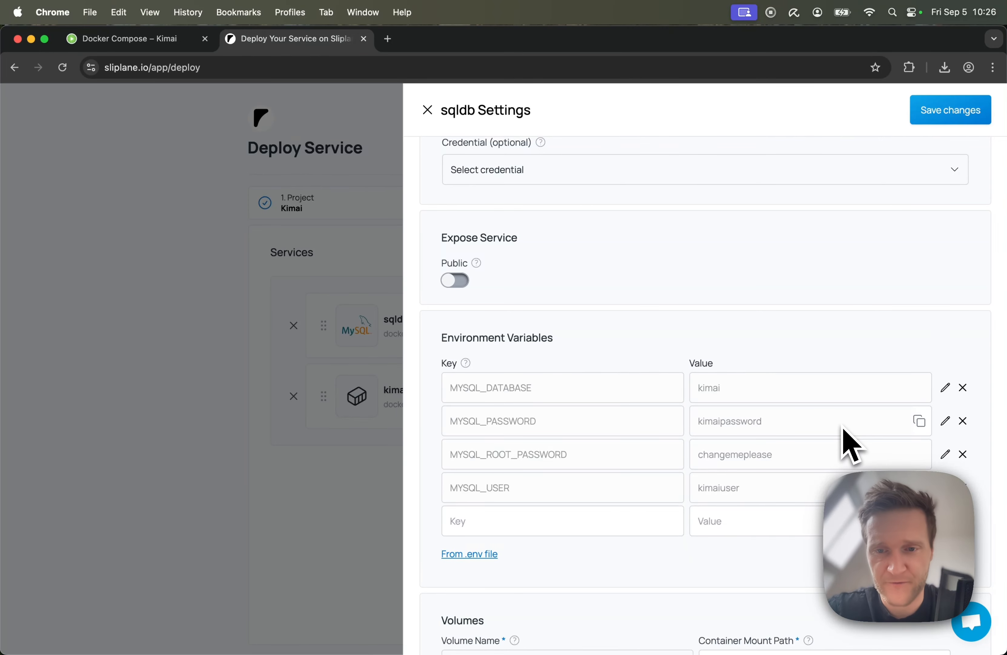
click(947, 423)
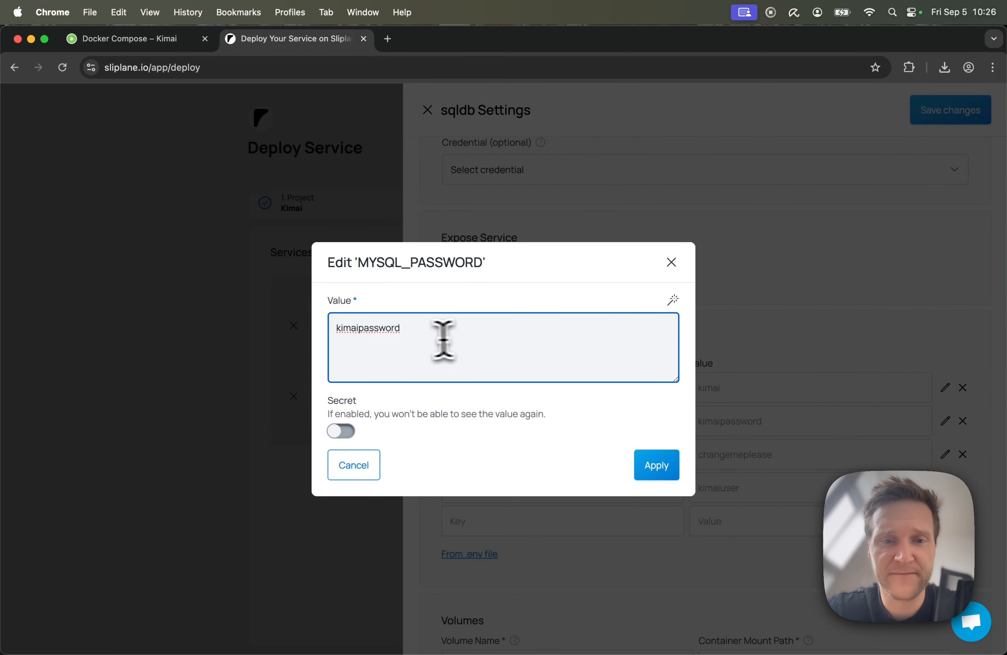
double_click(363, 328)
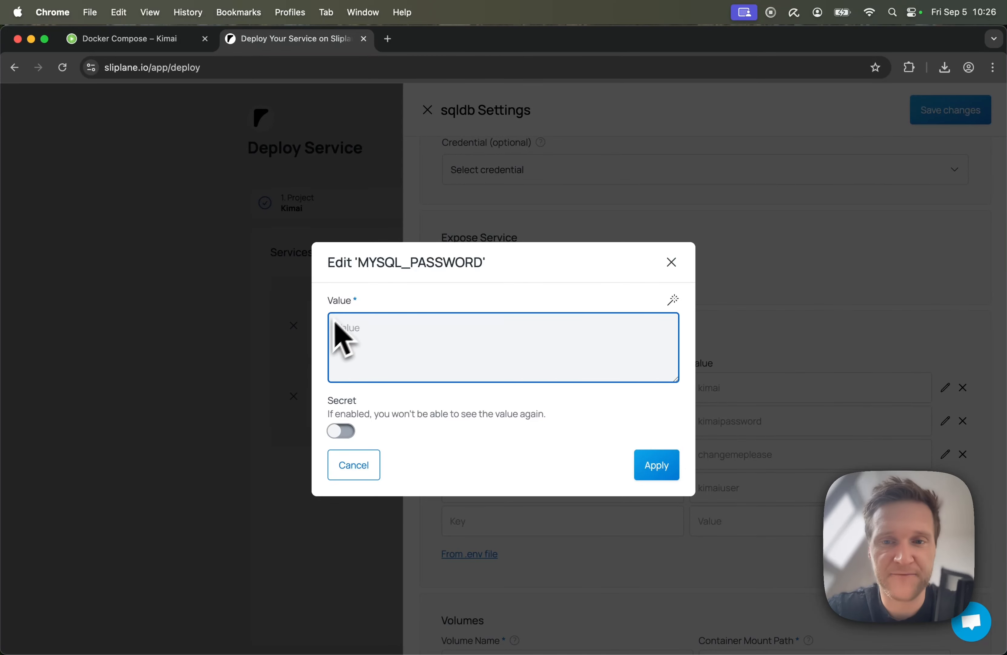
click(674, 302)
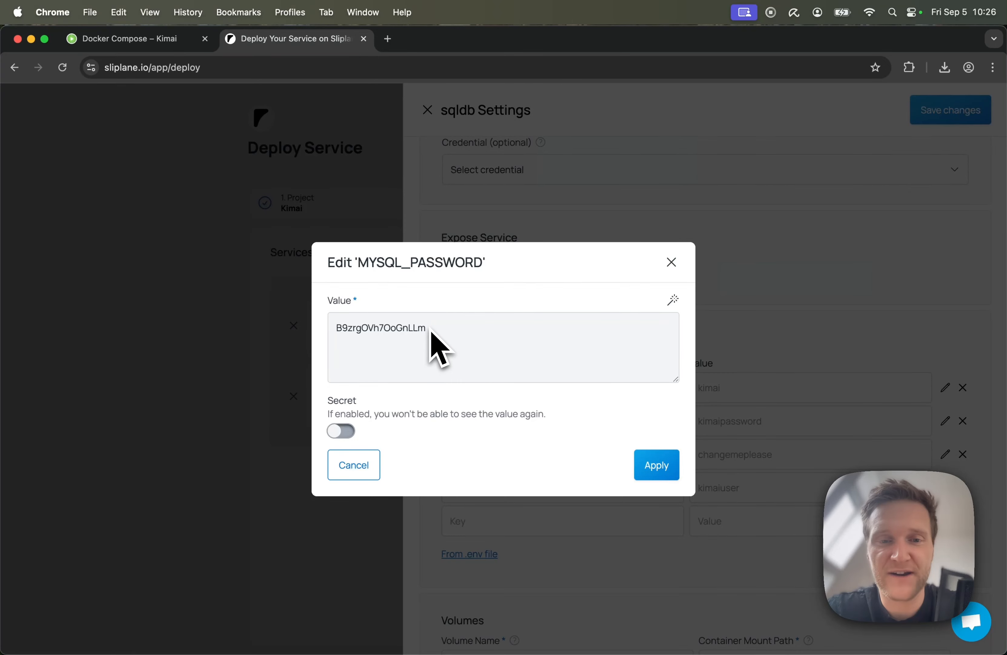
click(655, 468)
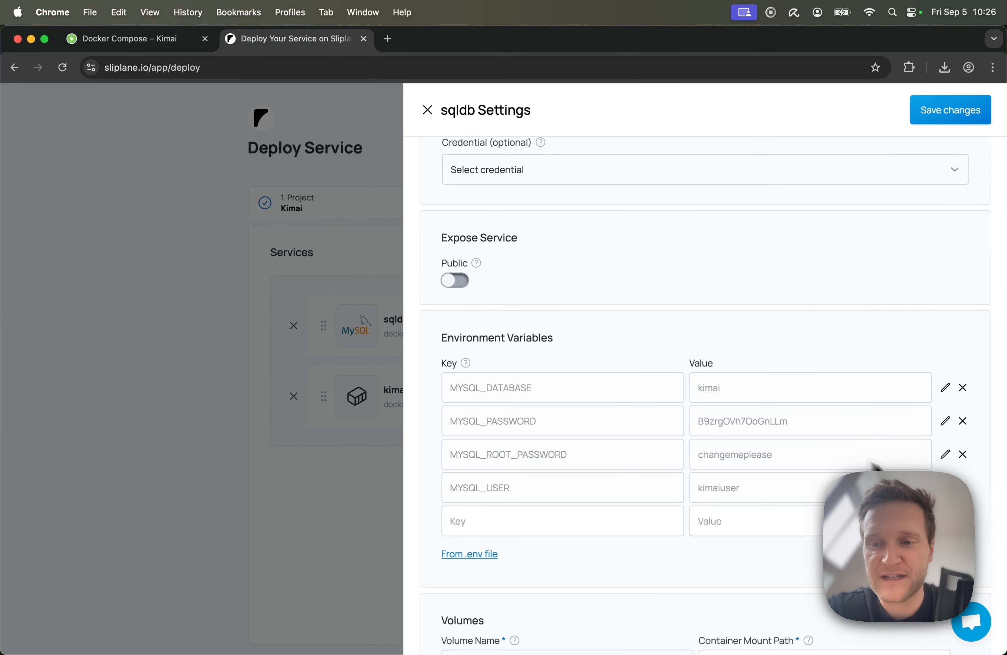
- Replace the sqldb service's MYSQL_ROOT_PASSWORD value with a randomly generated password and save the service settings
click(946, 455)
double_click(398, 332)
key(BackSpace)
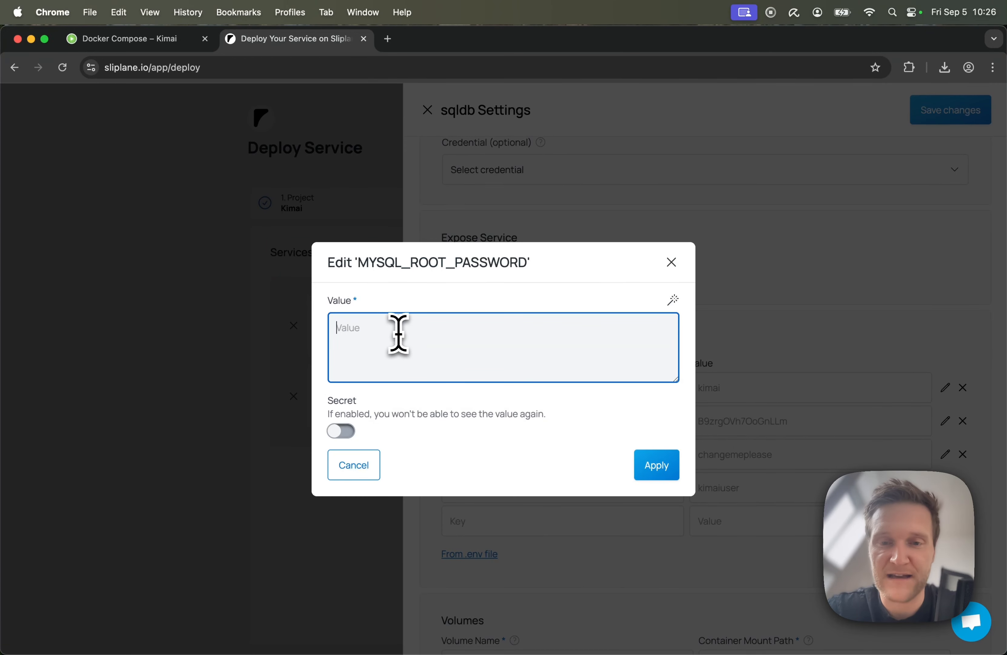
click(674, 300)
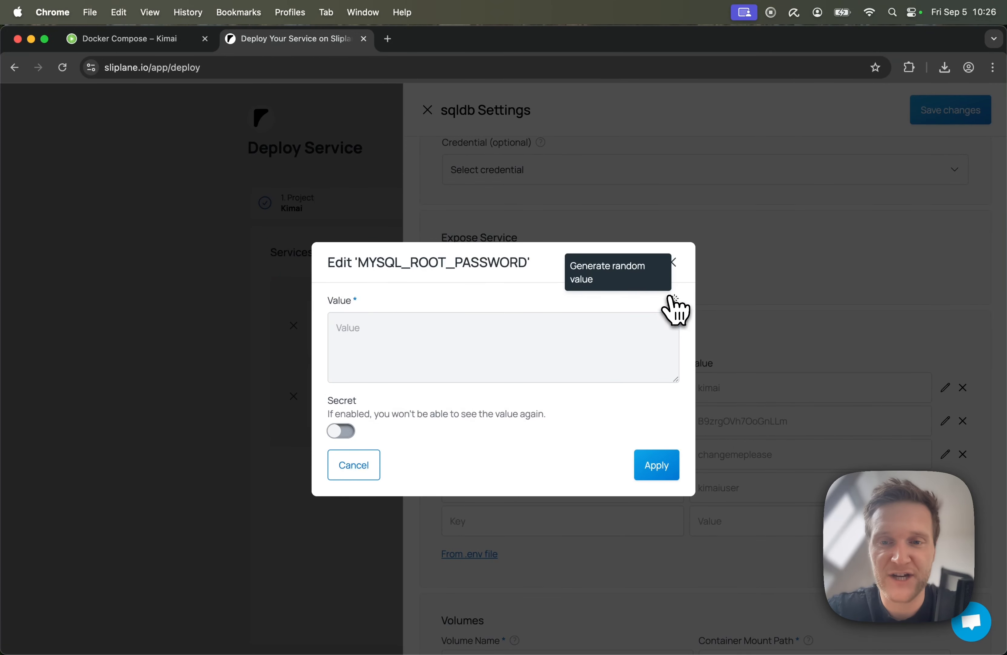
click(657, 467)
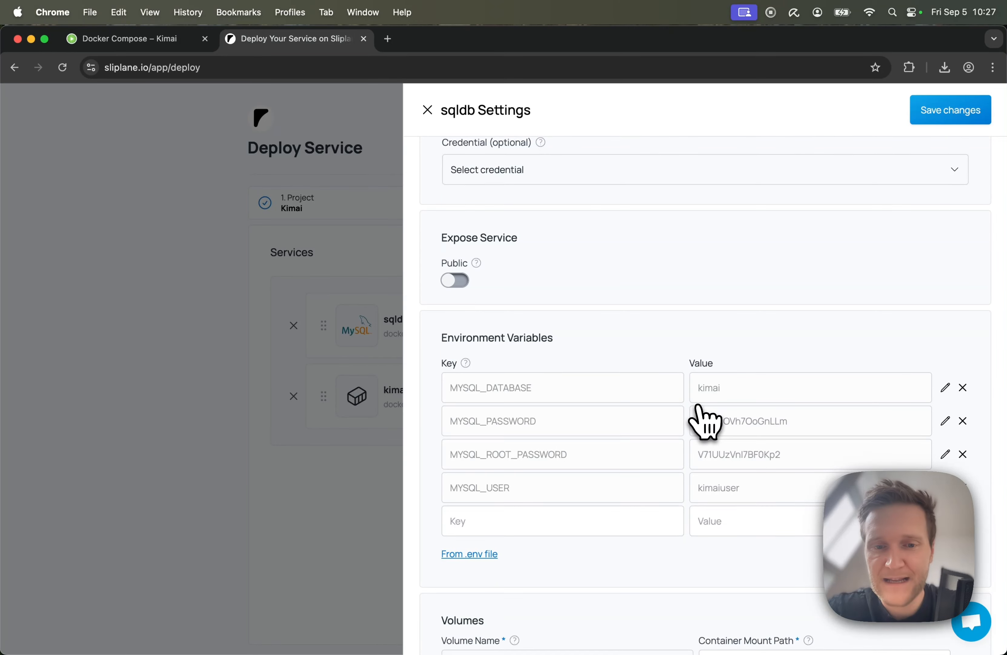
click(950, 111)
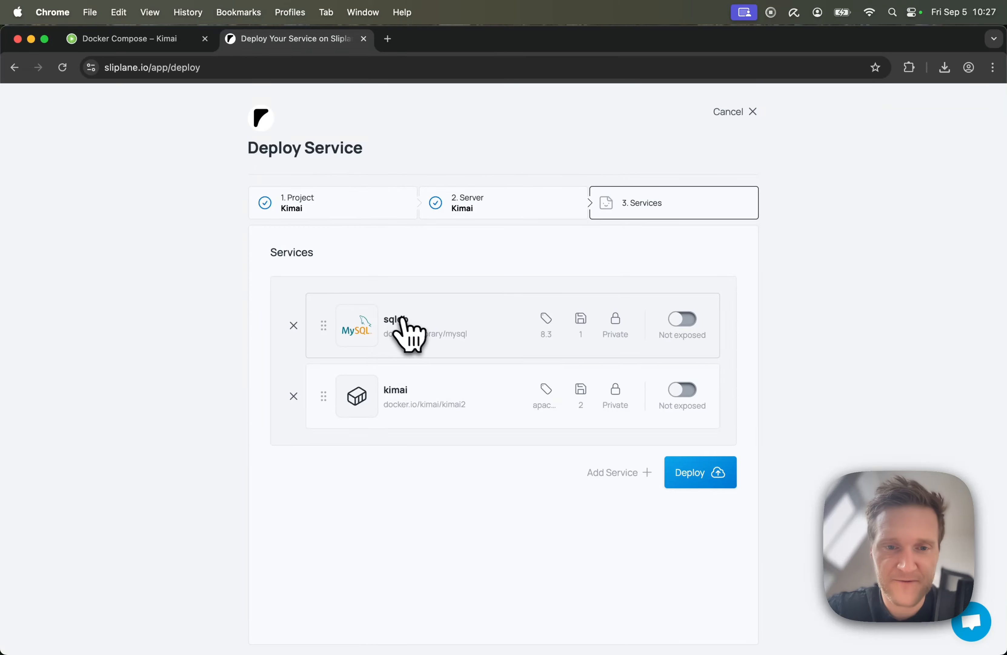
- Compare the kimai service's environment variables with those in the Kimai docs Compose example, and close the service settings
click(388, 402)
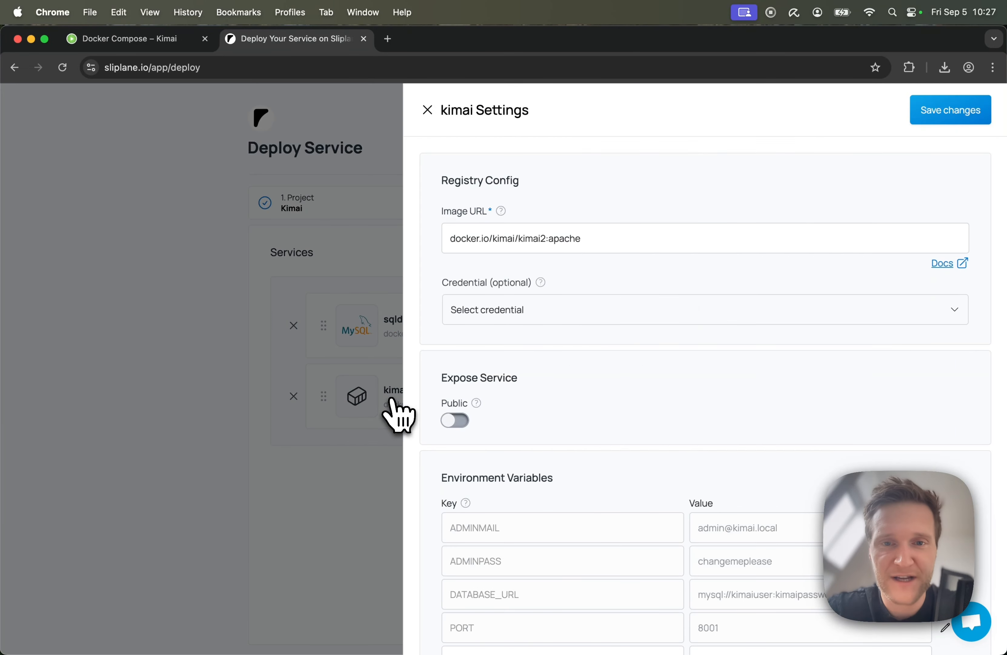
scroll(643, 285, down, 4)
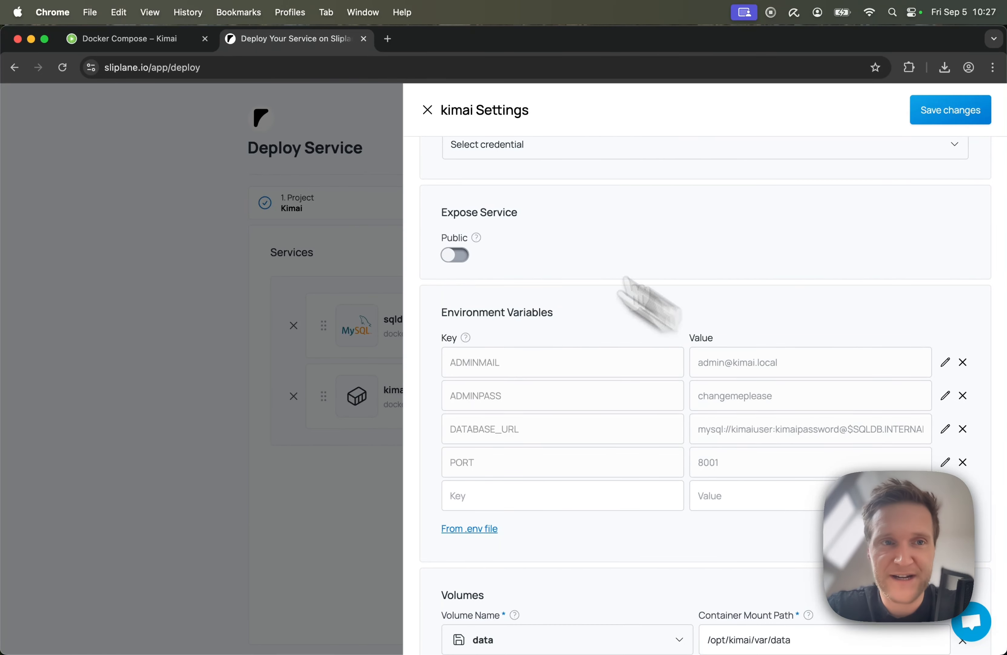
click(118, 45)
scroll(400, 242, down, 4)
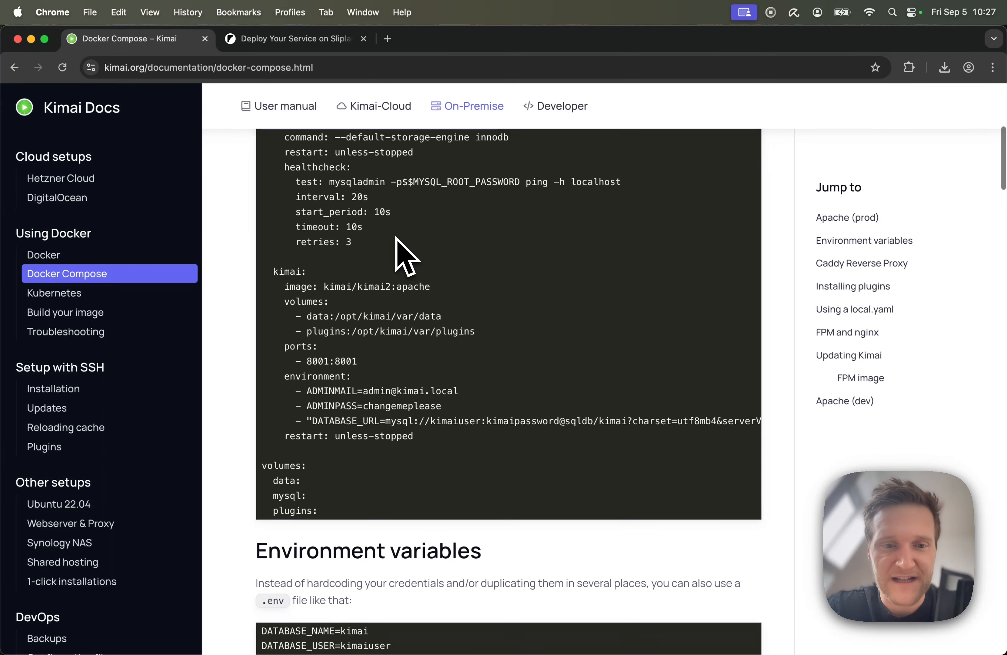
scroll(399, 242, down, 1)
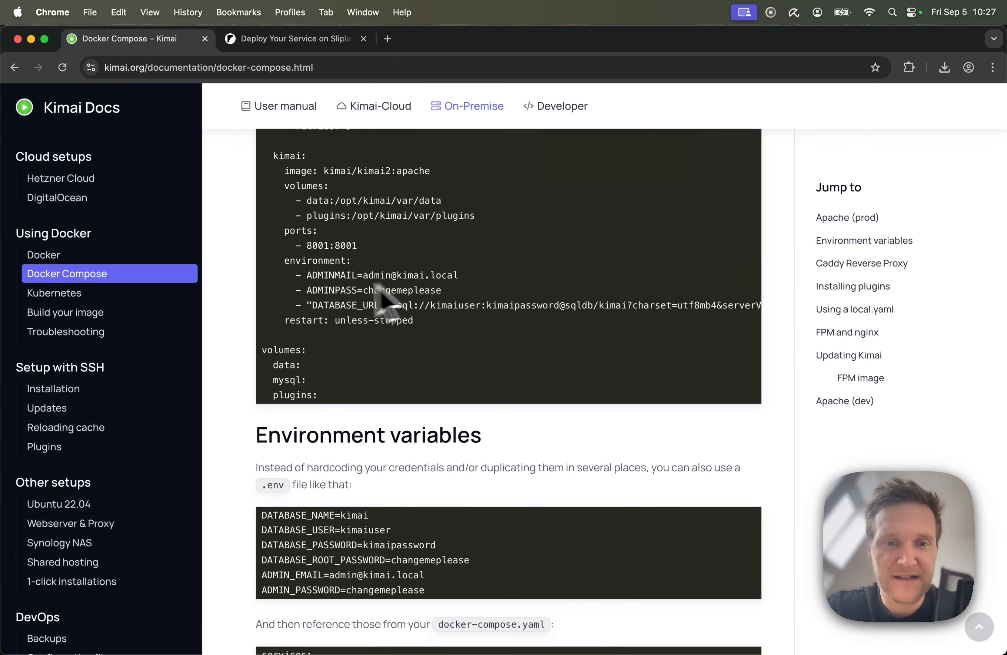
click(293, 39)
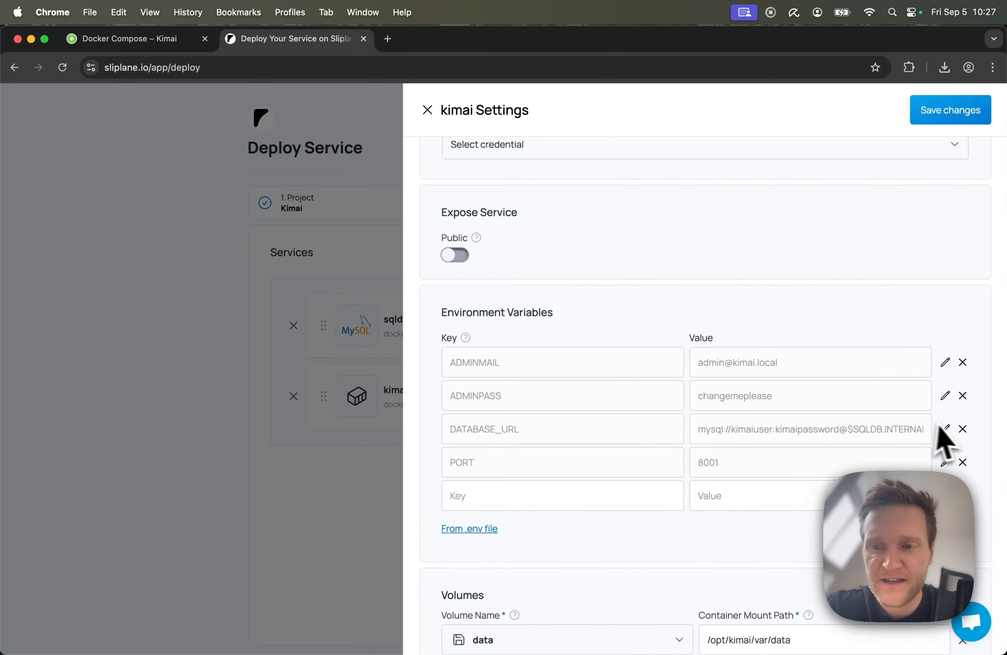
click(313, 527)
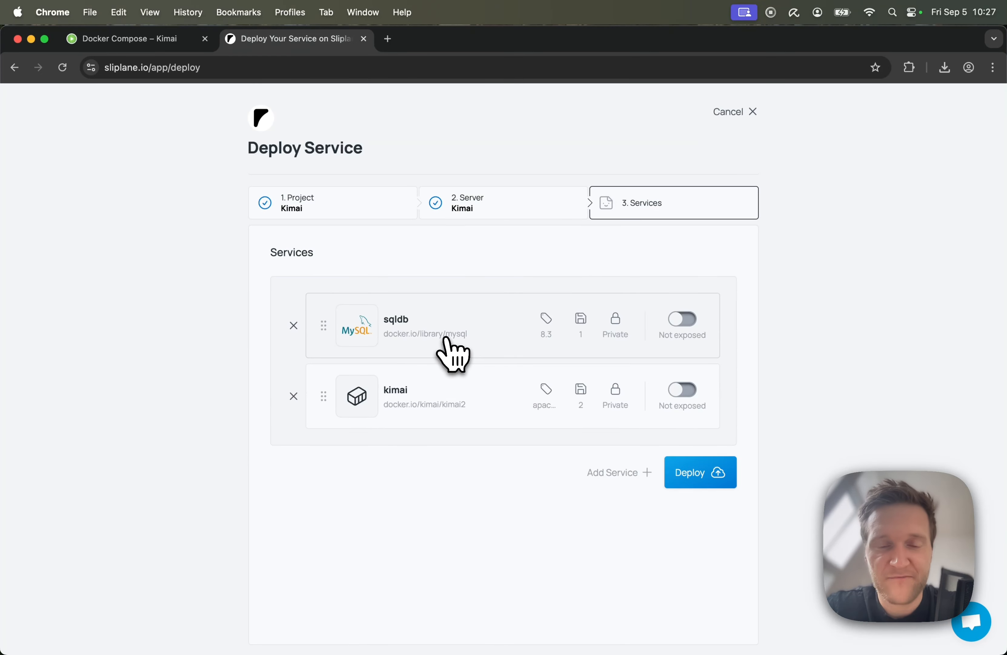
- Copy the MYSQL_PASSWORD value from the sqldb service settings and close them
click(451, 348)
scroll(663, 383, down, 5)
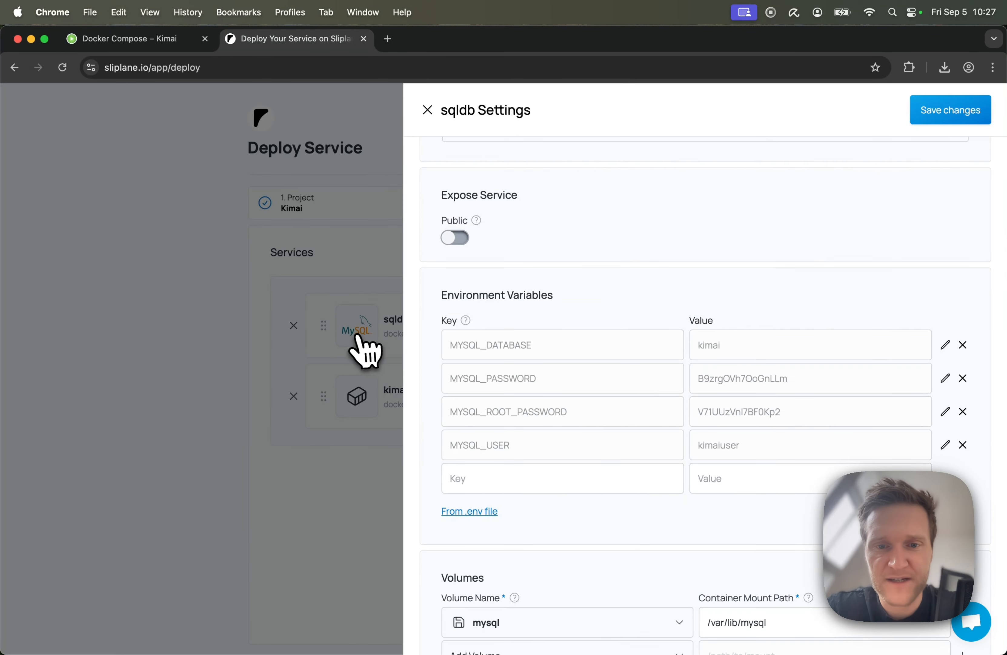
click(918, 378)
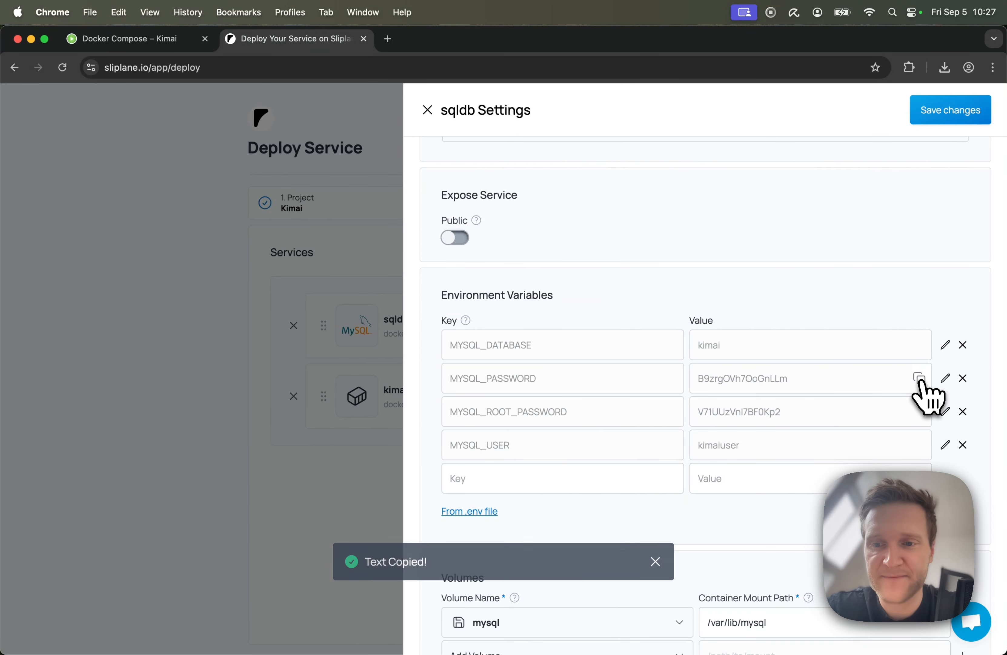
click(313, 496)
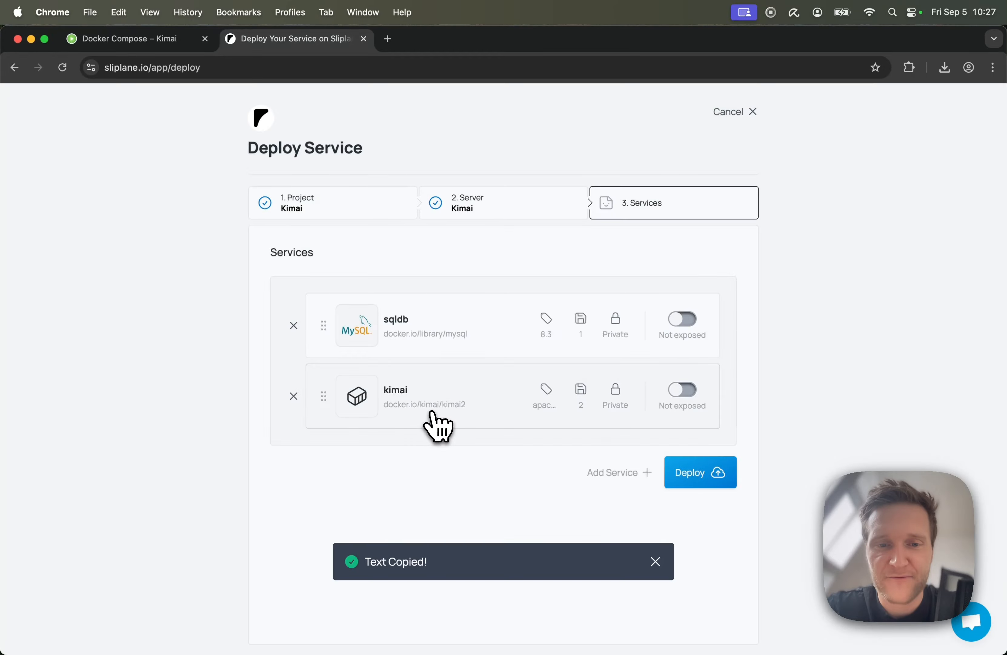
- Replace the password part of the kimai service's DATABASE_URL with the copied MySQL password and apply the edited value
click(438, 422)
scroll(701, 384, down, 5)
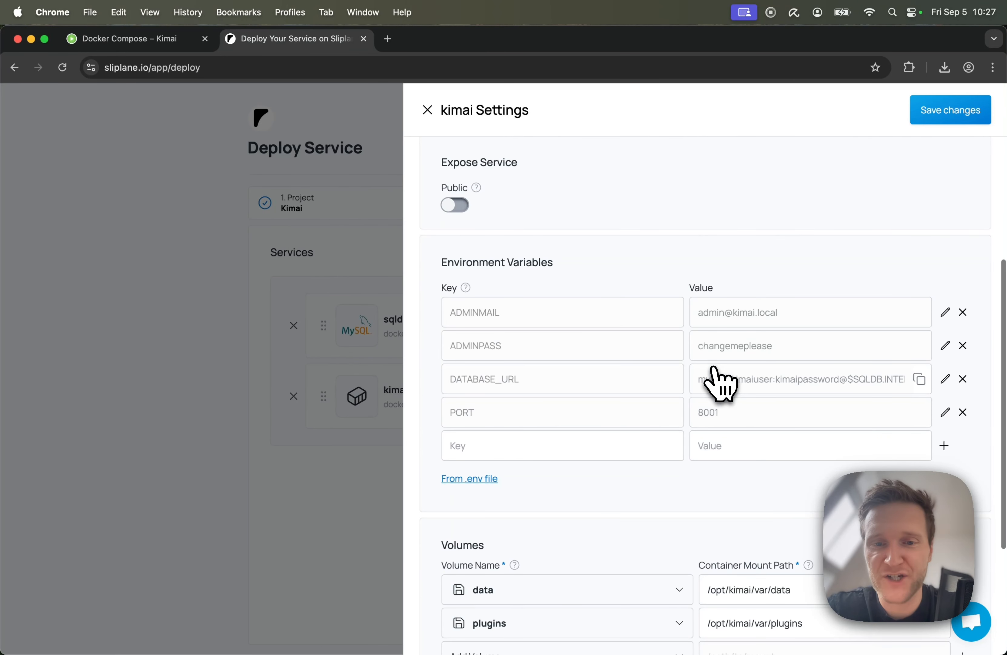
click(946, 378)
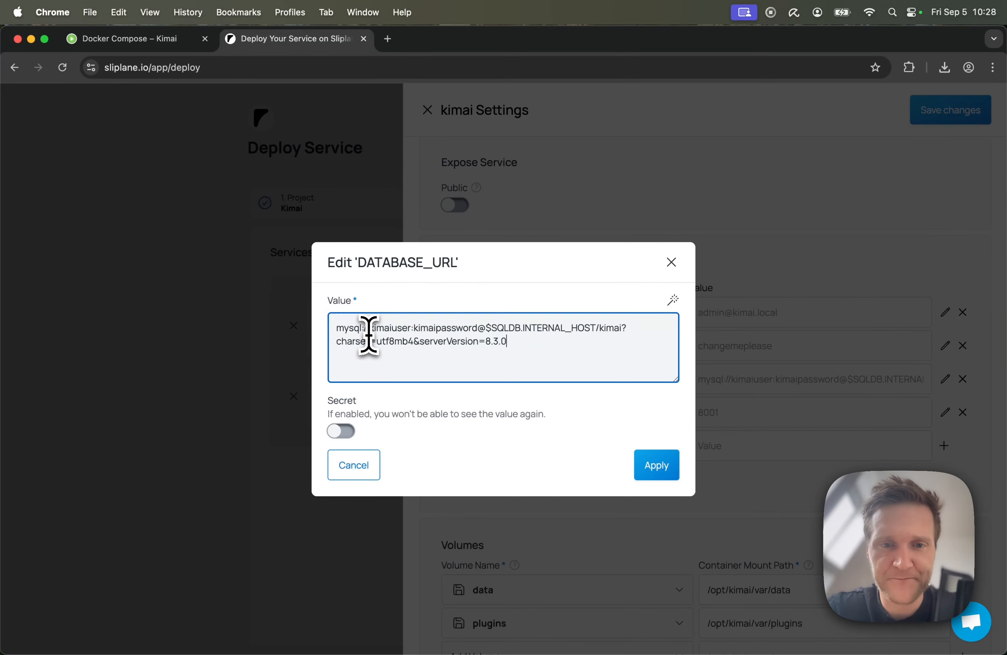
double_click(395, 328)
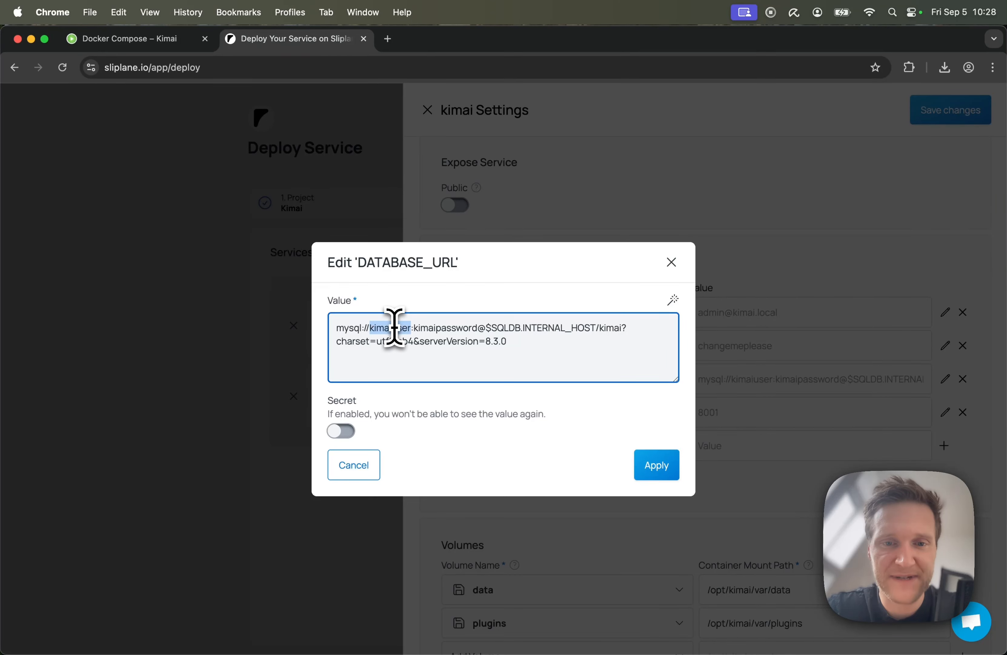
double_click(432, 327)
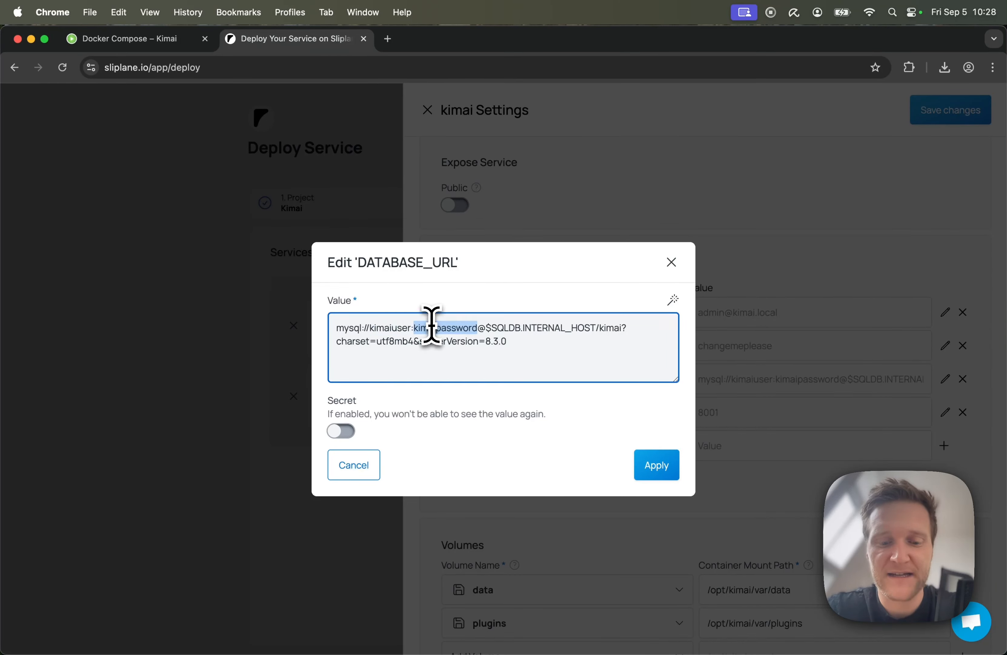
key(super+v)
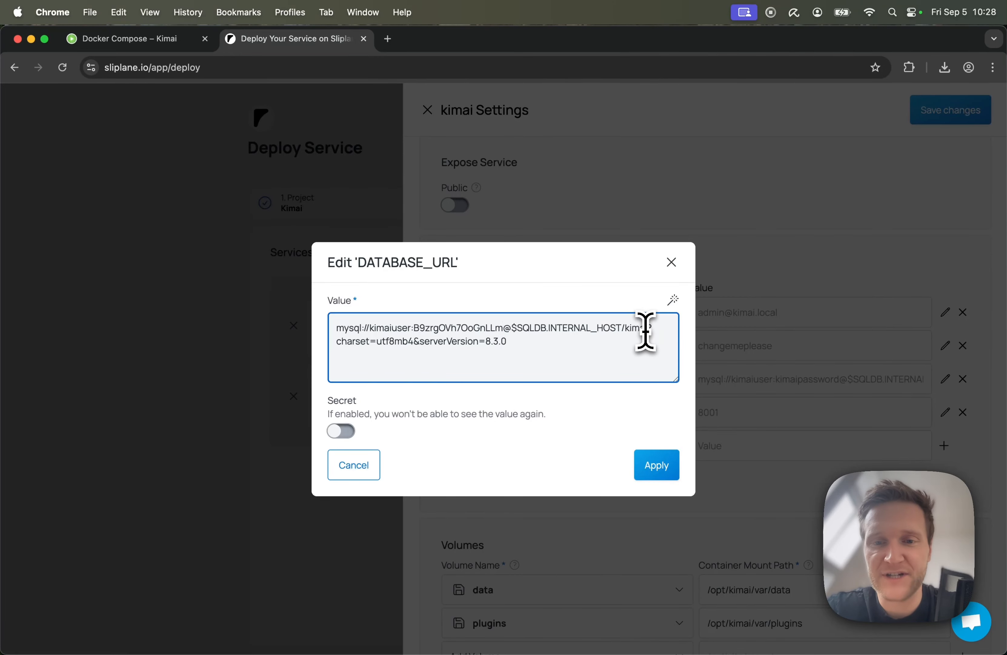
click(658, 467)
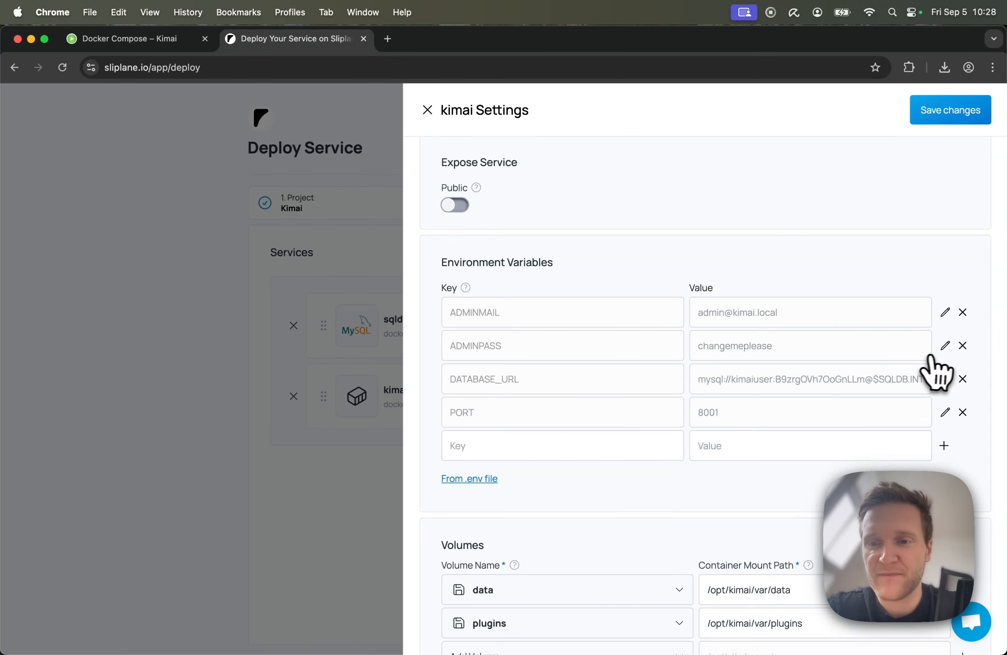
- Examine the kimai service's ADMINPASS variable without changing it, and review its volume mounts and service name
click(945, 346)
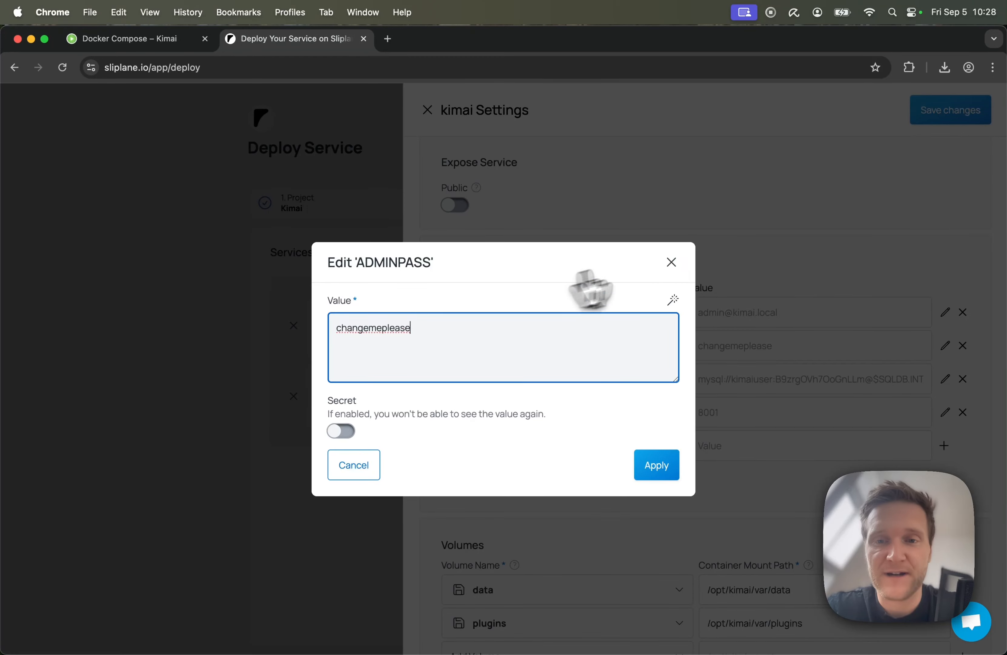
click(671, 262)
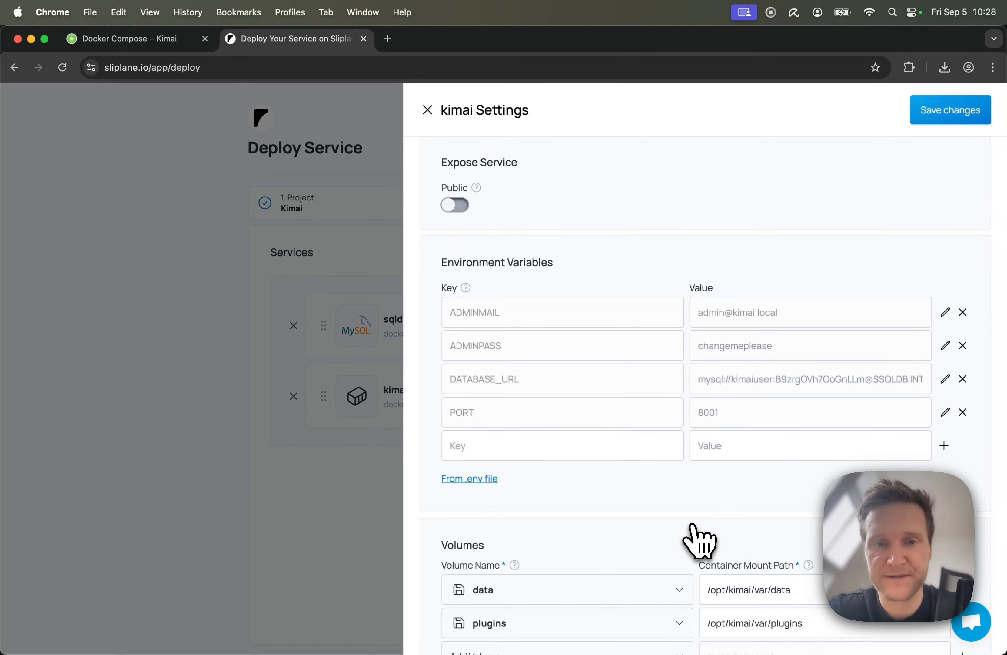
scroll(699, 539, down, 5)
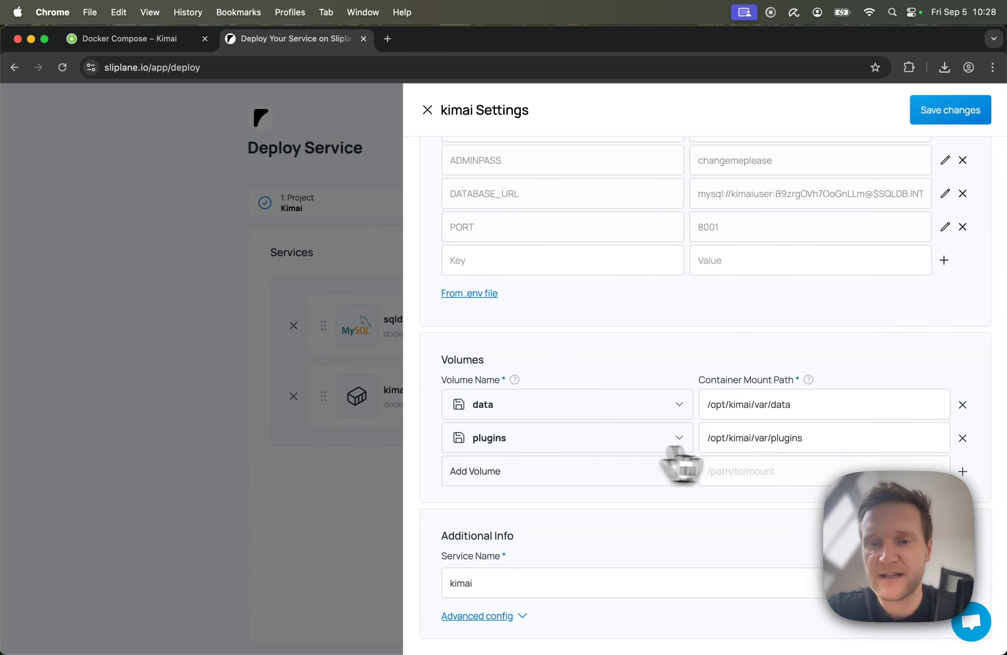
scroll(669, 374, up, 8)
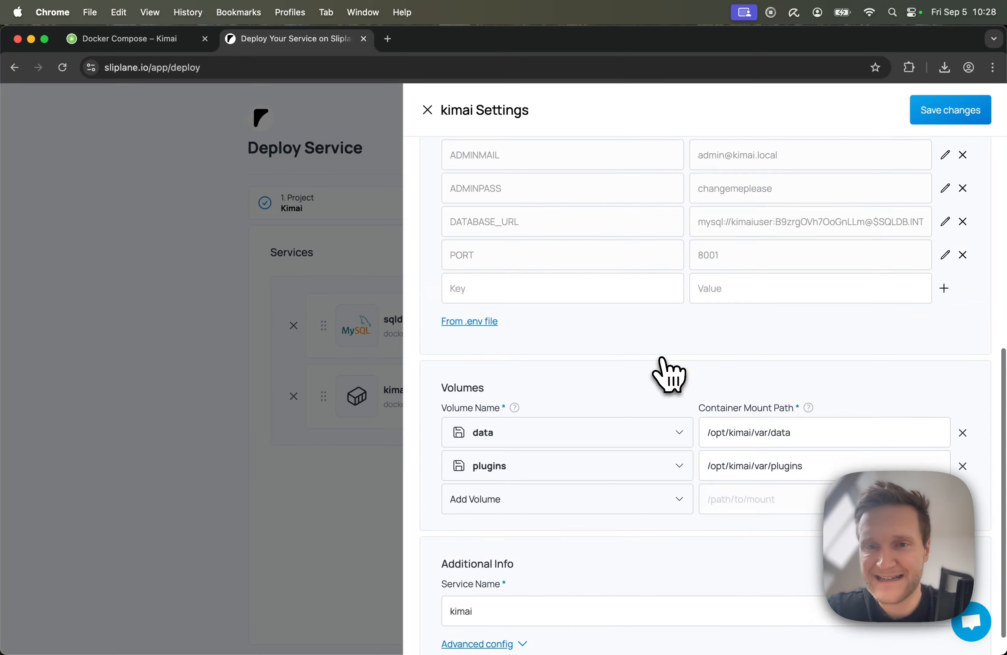
- Save the edited settings of the kimai service
scroll(670, 374, up, 2)
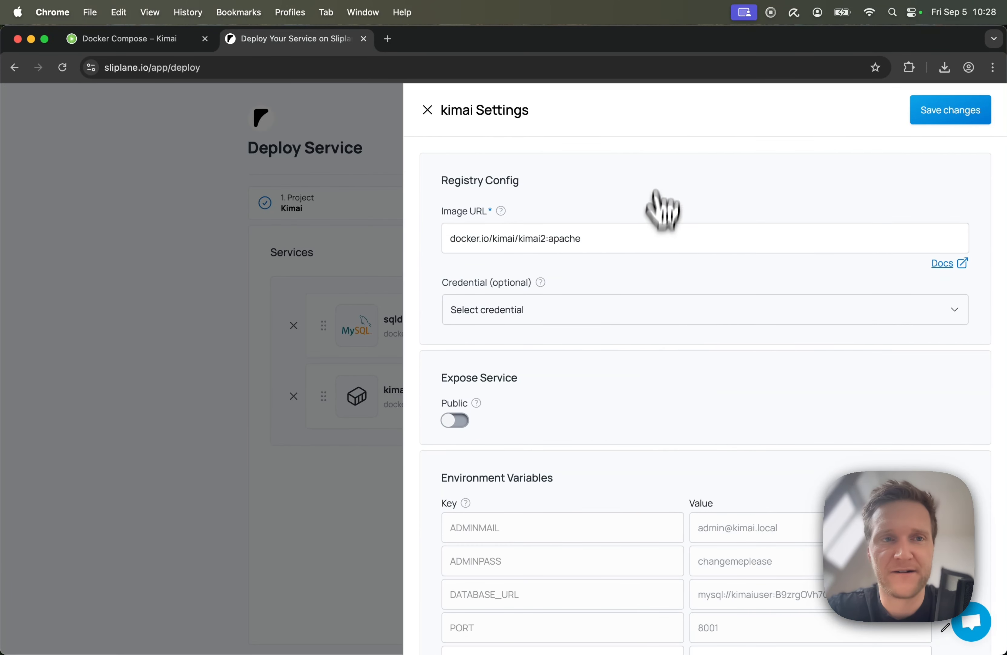
click(973, 128)
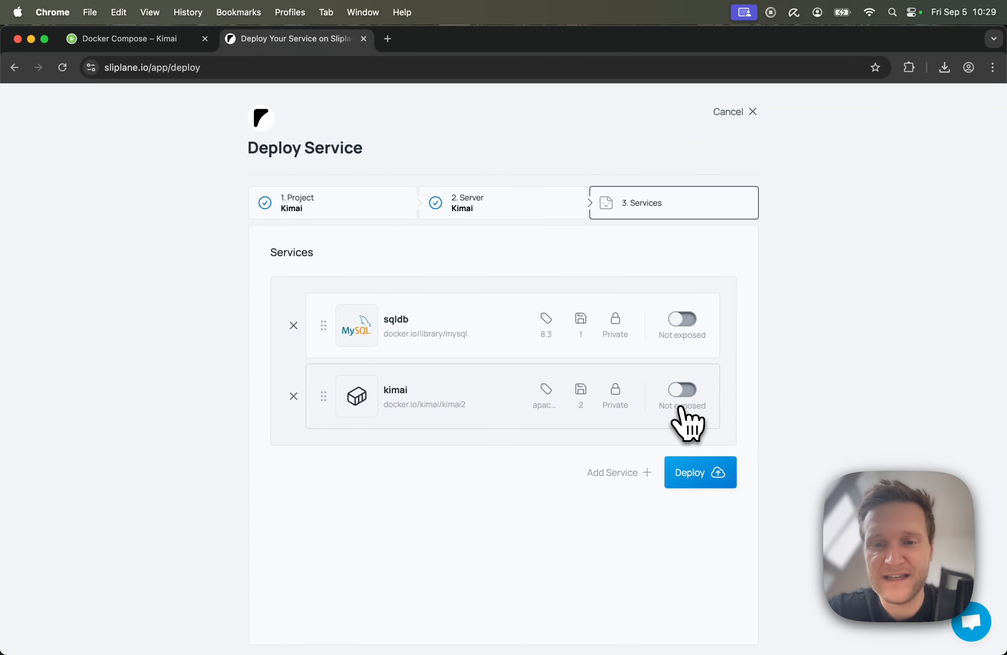
- Expose the kimai service publicly over HTTP with healthcheck path /, and deploy the sqldb and kimai services
click(682, 389)
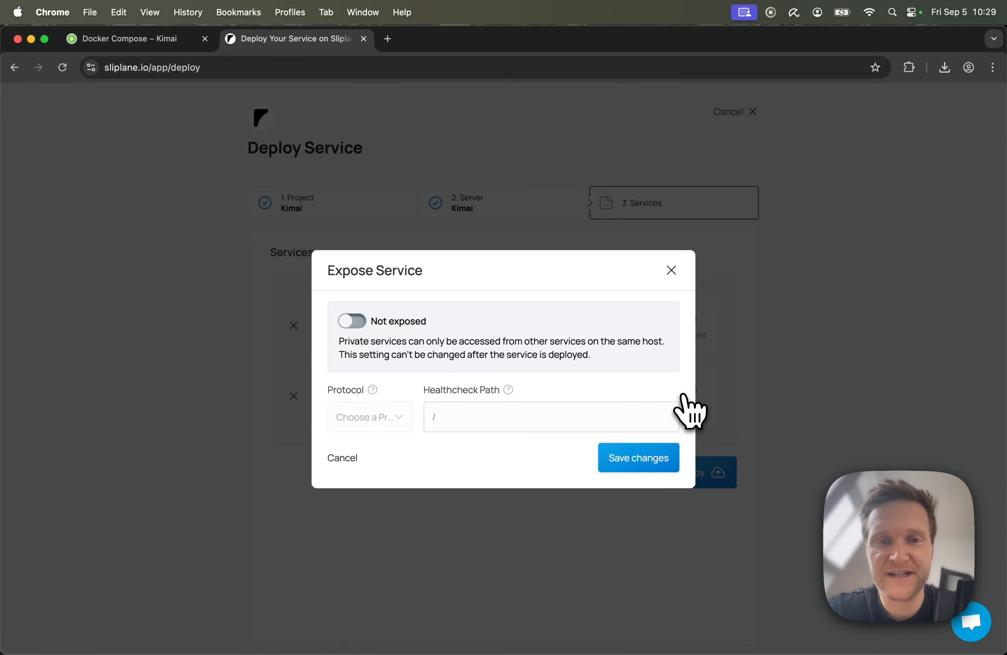
click(352, 321)
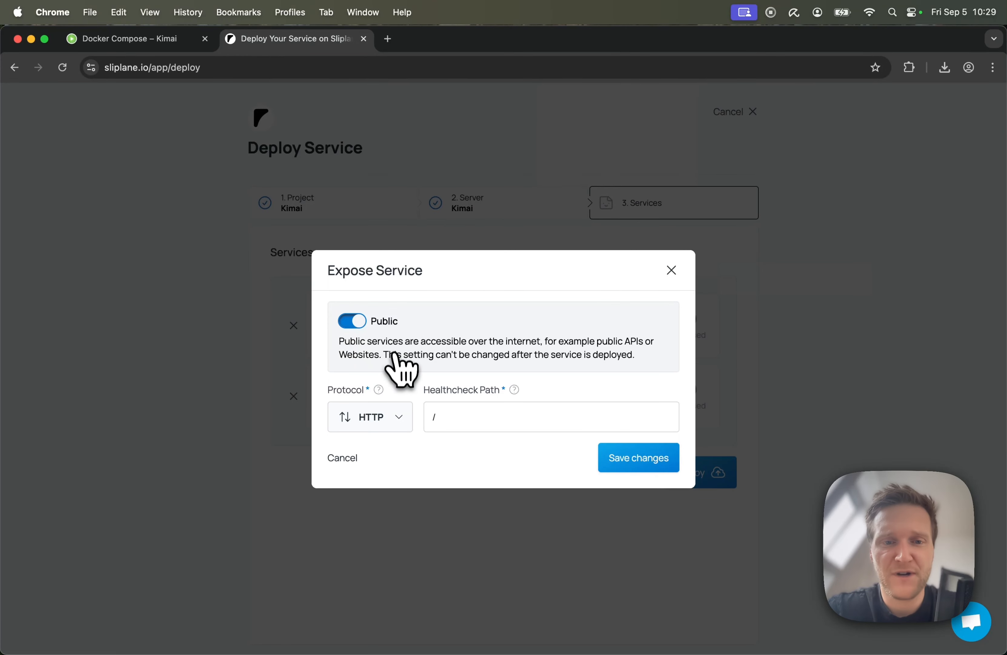
click(639, 458)
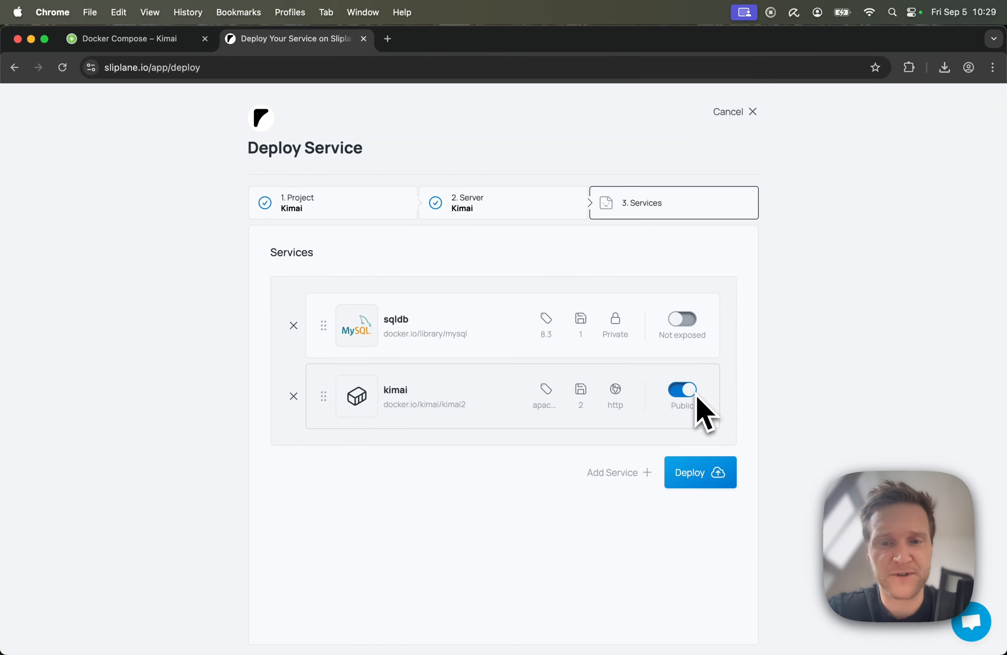
click(715, 479)
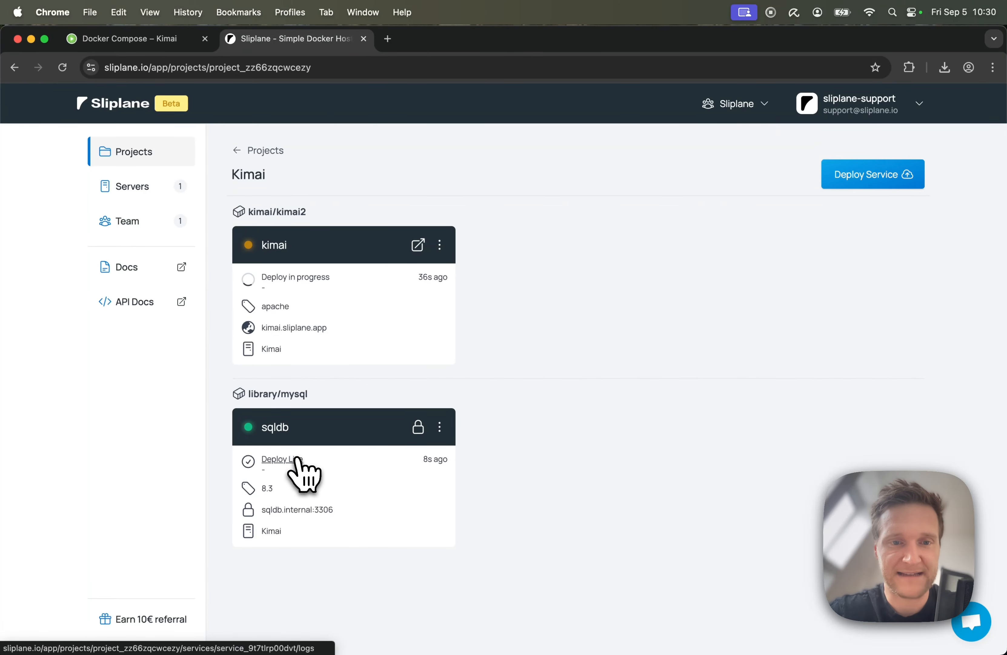
- Examine the kimai service's build and runtime logs to follow its deployment and database migration
click(279, 247)
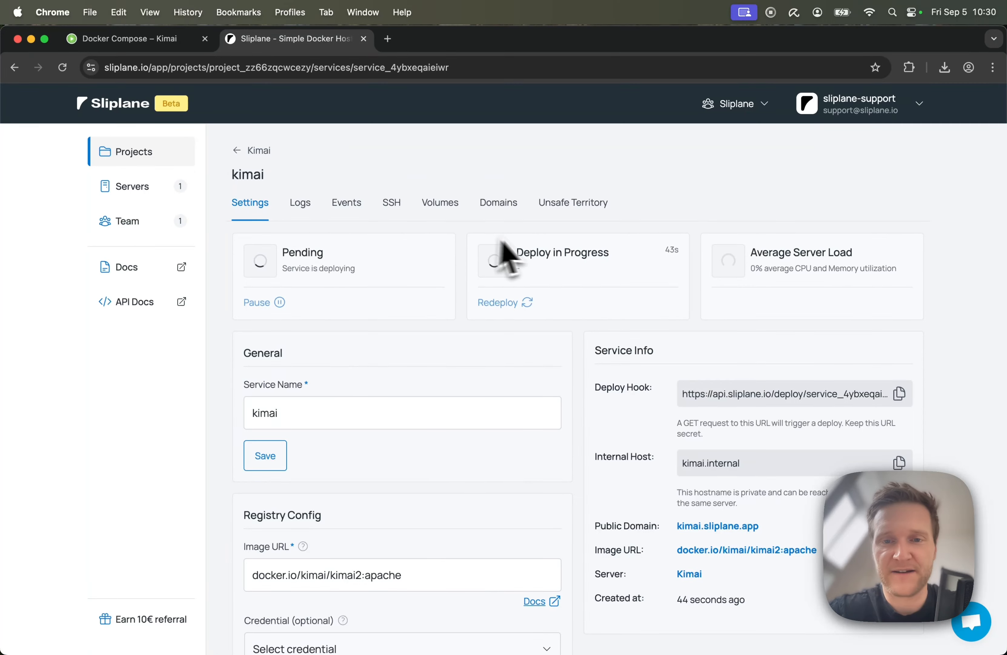
click(568, 255)
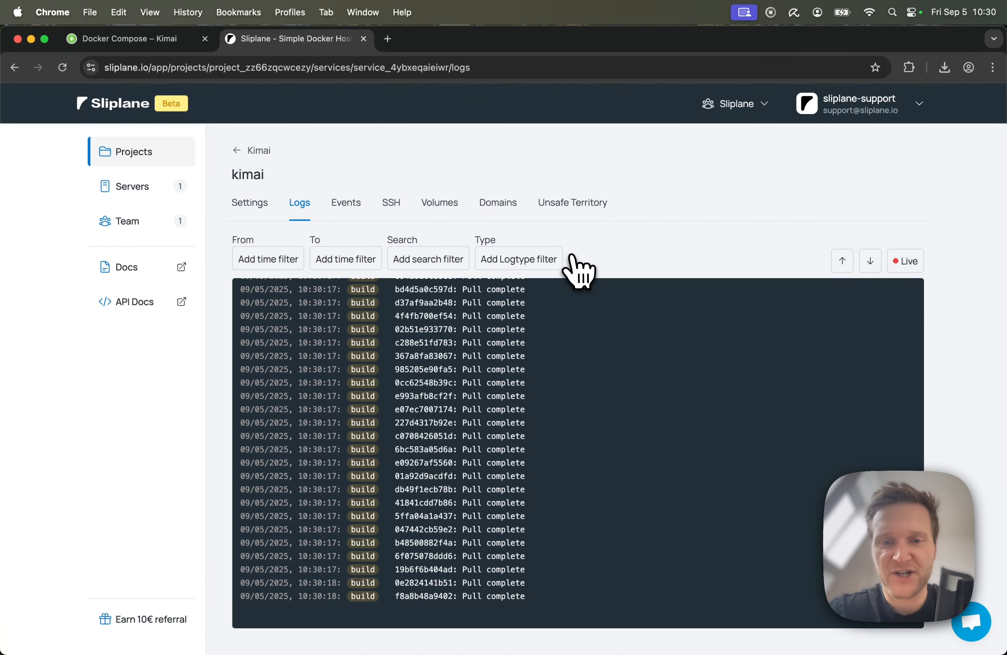
scroll(563, 400, up, 10)
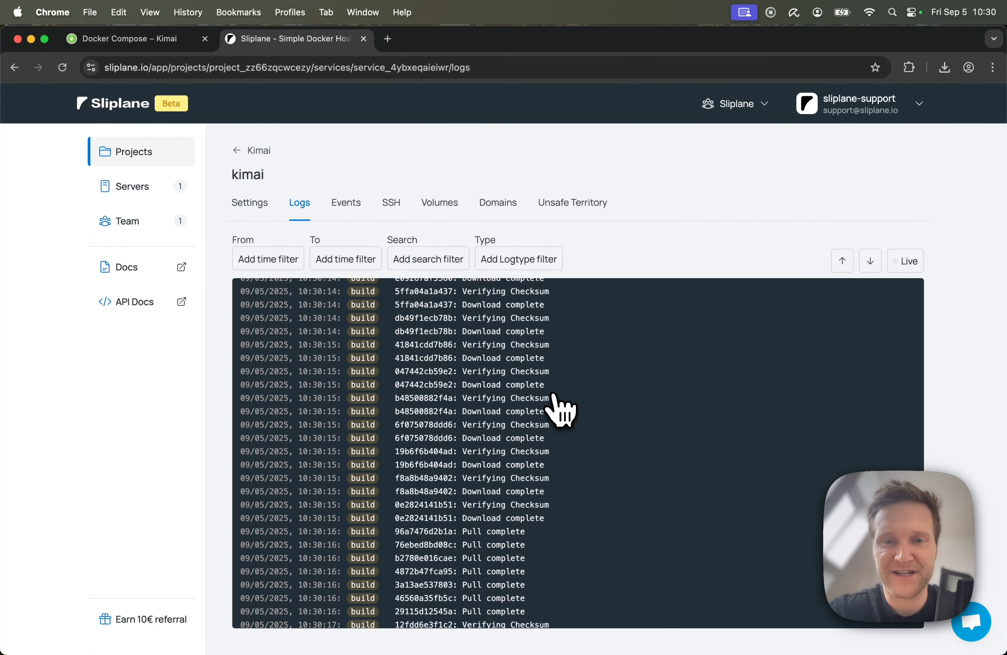
scroll(561, 408, down, 10)
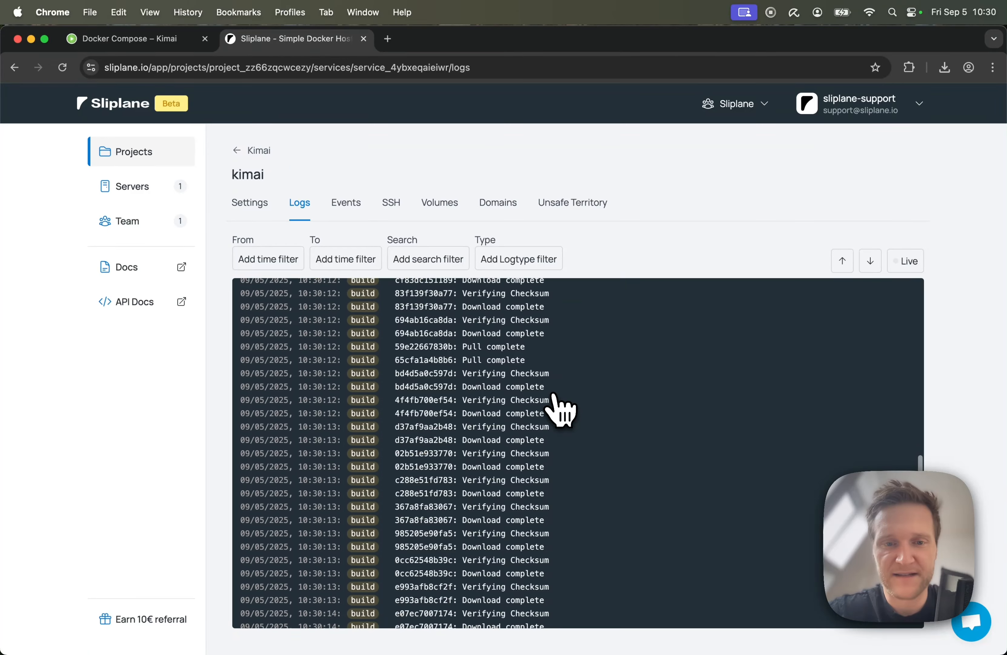
scroll(561, 407, down, 5)
scroll(560, 410, up, 9)
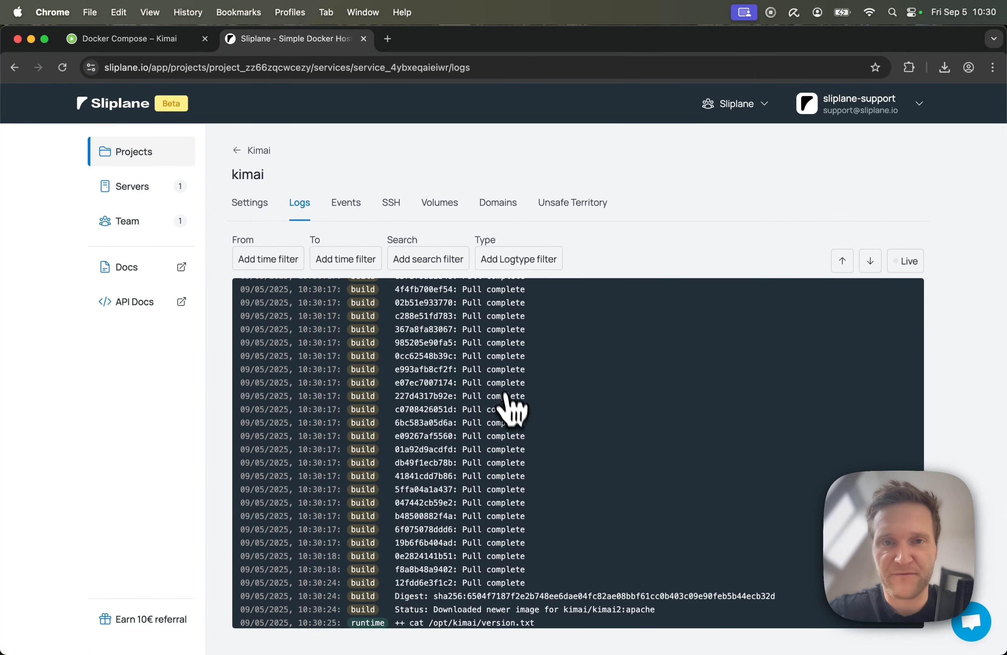
scroll(510, 411, down, 10)
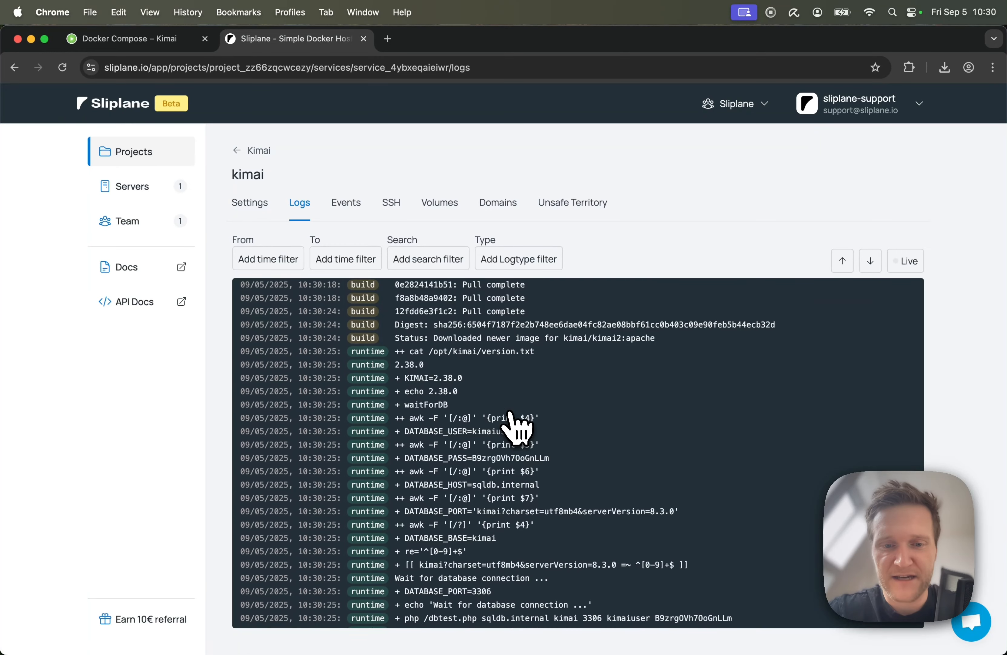
scroll(517, 425, down, 10)
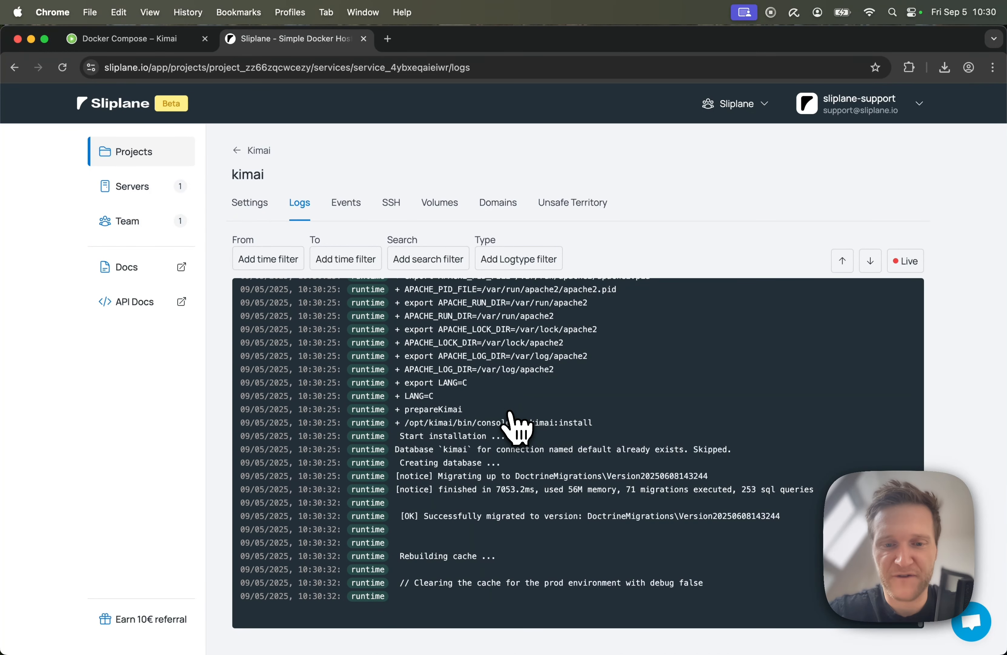
- Open the kimai service's public domain kimai.sliplane.app and fill in the login username with the ADMINMAIL value copied from the service's environment variables
click(251, 204)
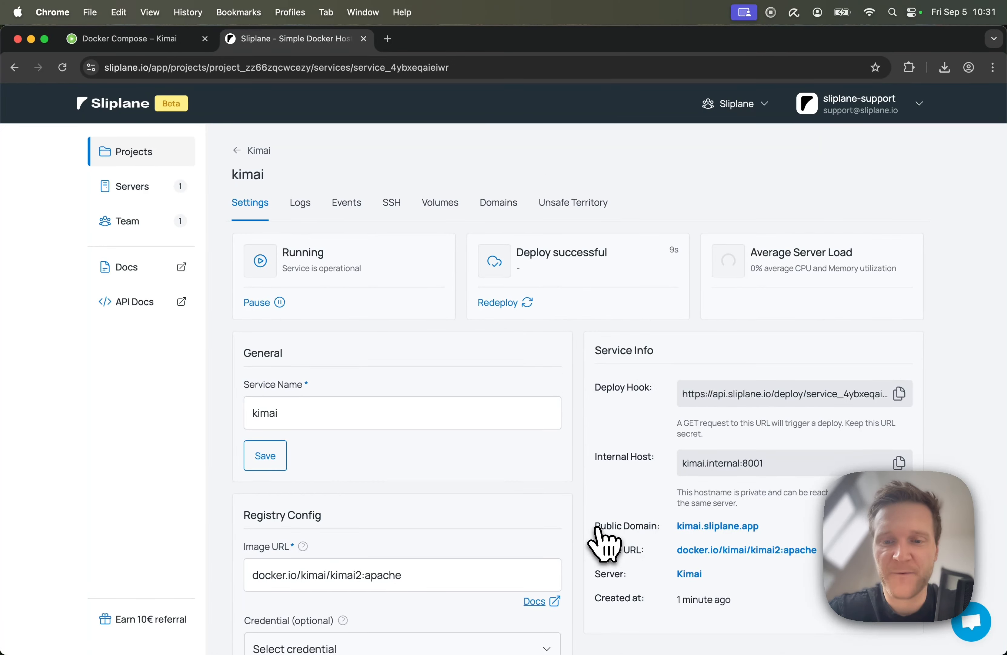
click(710, 526)
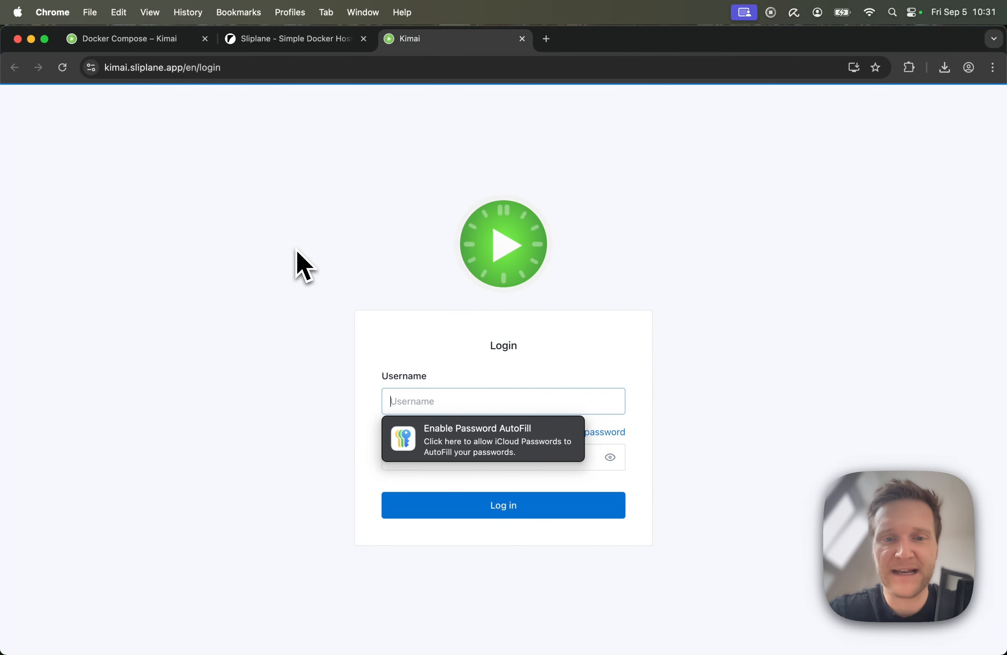
click(275, 45)
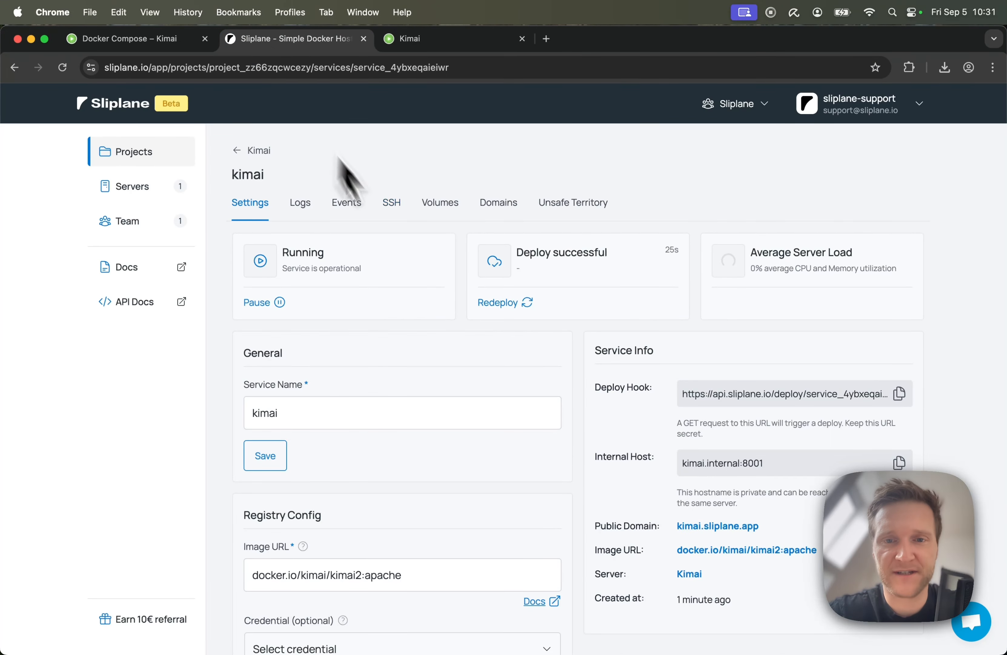
scroll(456, 357, down, 15)
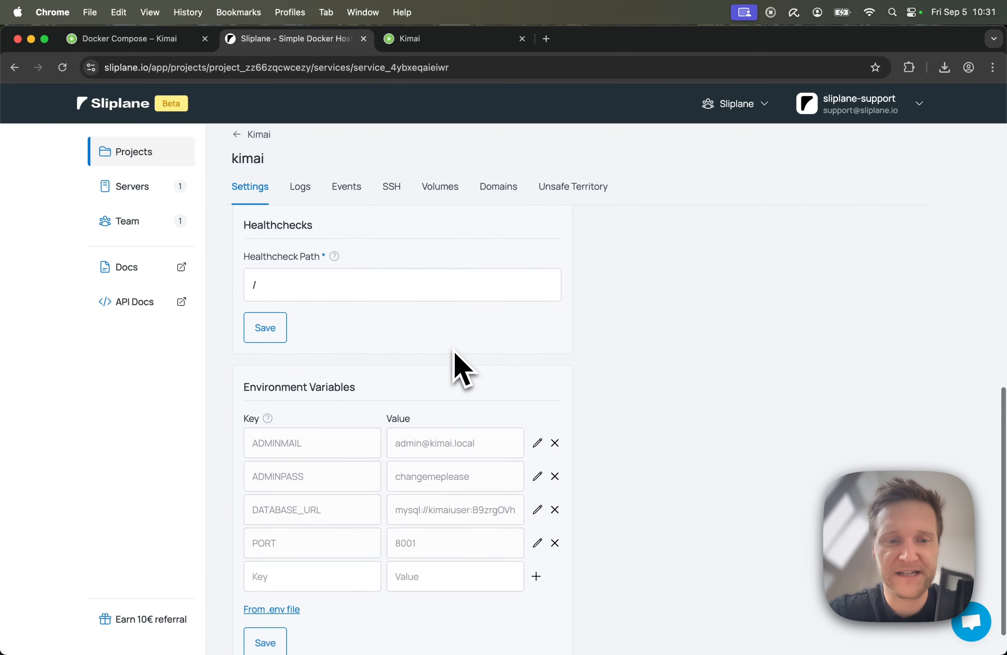
scroll(456, 359, down, 2)
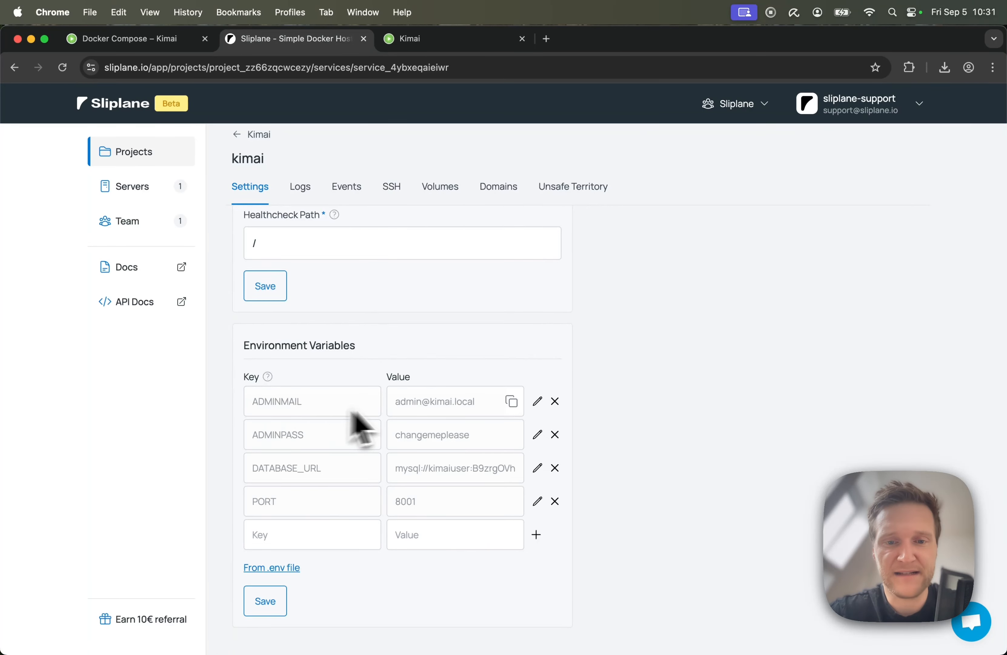
click(511, 401)
click(425, 42)
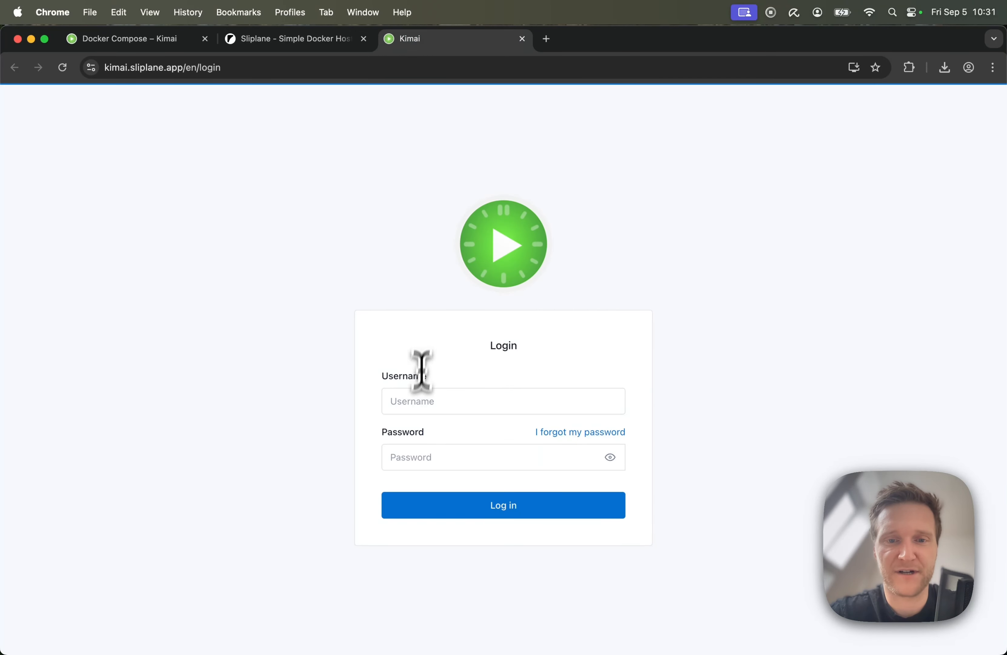
click(417, 400)
key(super+v)
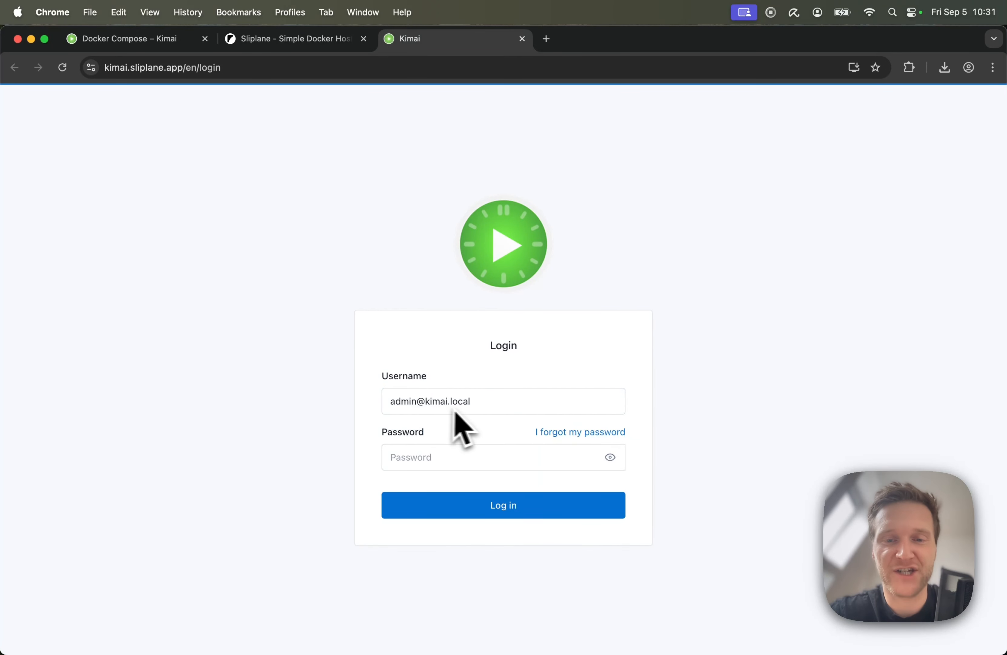
- Copy the ADMINPASS value from the kimai service's environment variables, paste it as the Kimai login password, and log in
click(295, 44)
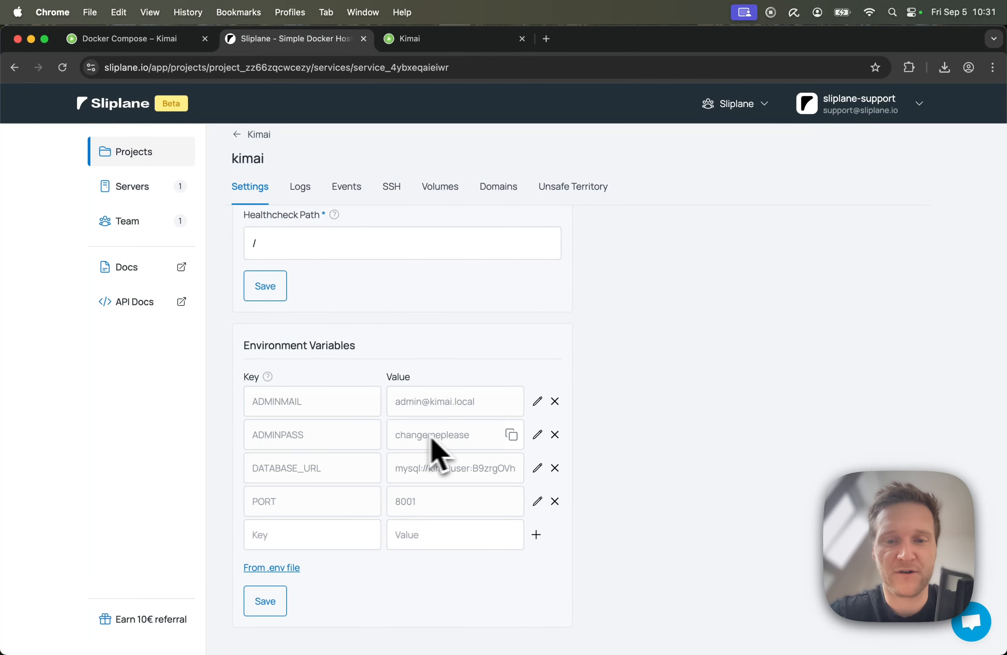
click(512, 434)
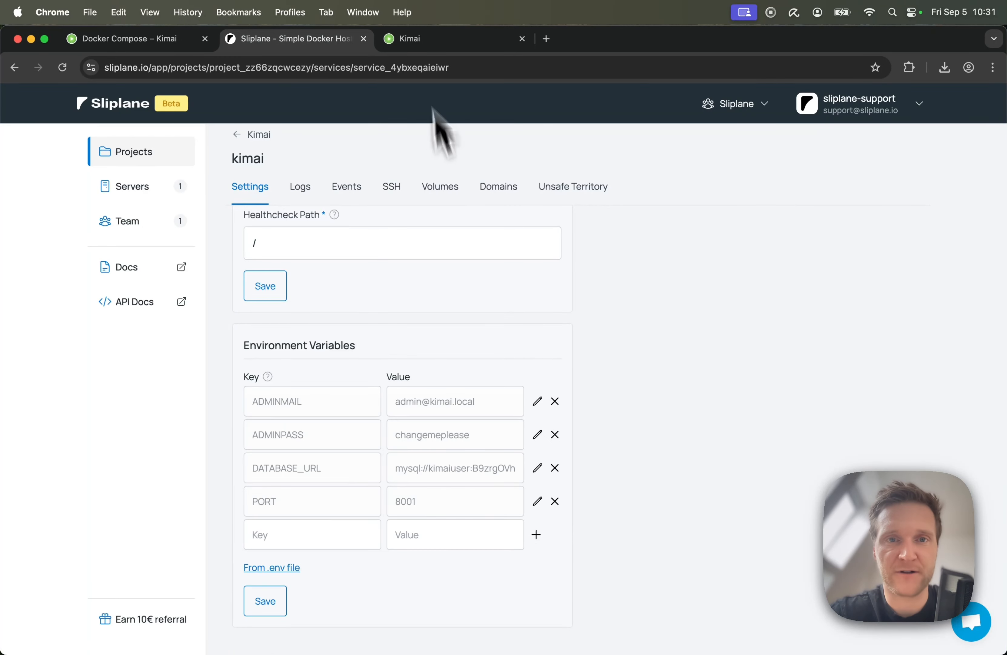
click(420, 42)
click(418, 456)
key(super+v)
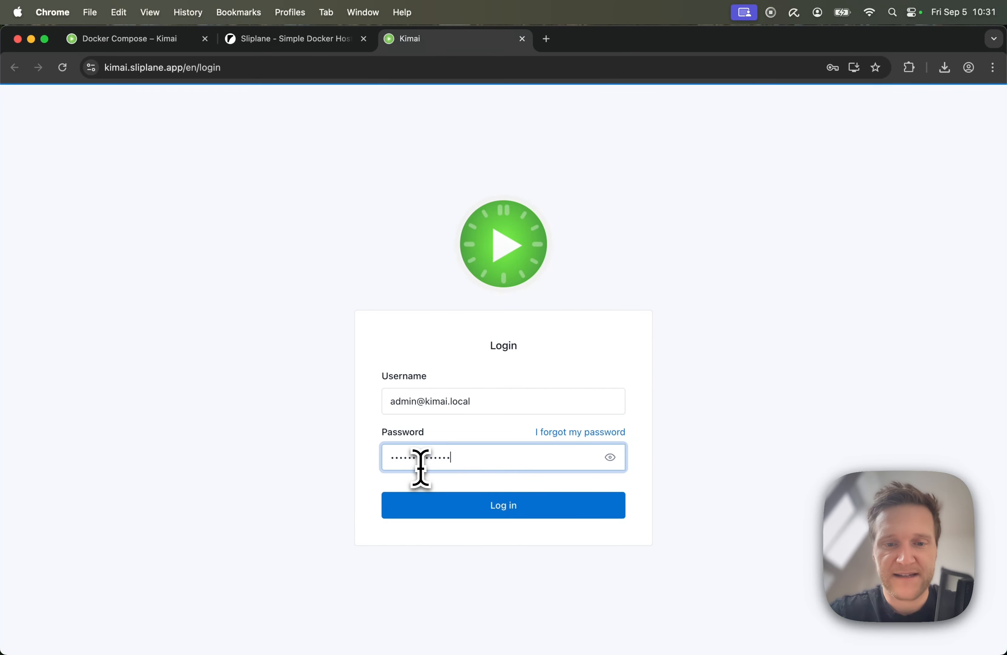
click(513, 512)
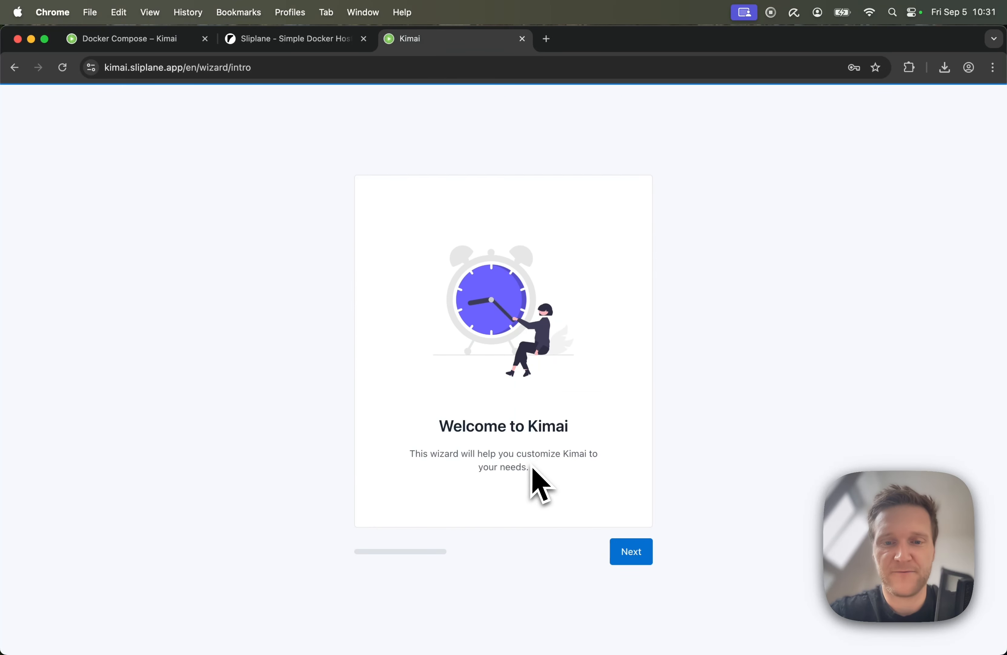
- Complete the Kimai welcome wizard, accepting English language and format, UTC timezone and Bright design
click(632, 552)
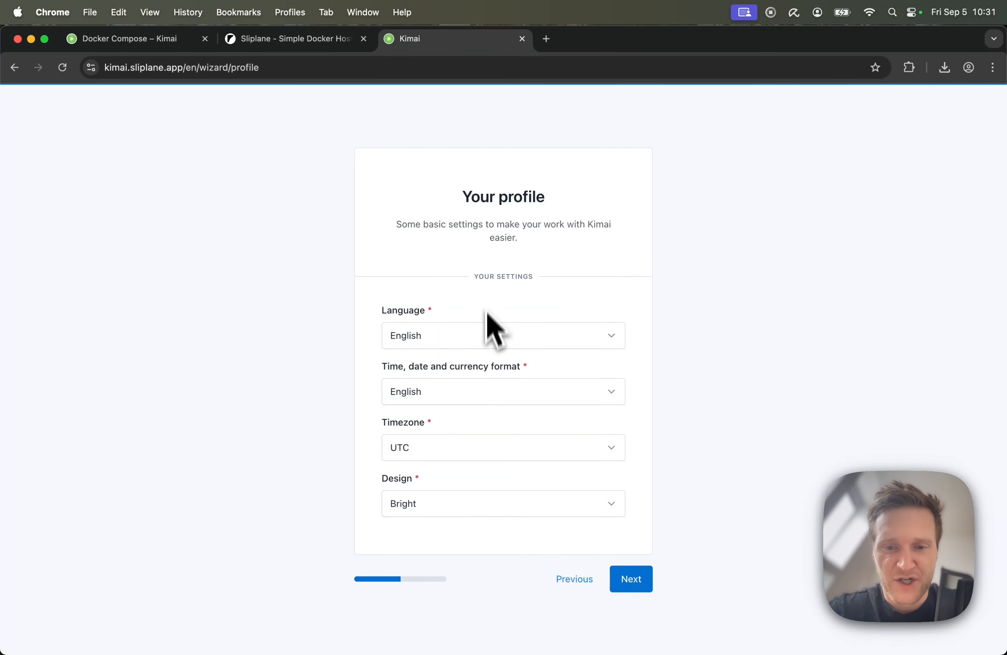
click(626, 584)
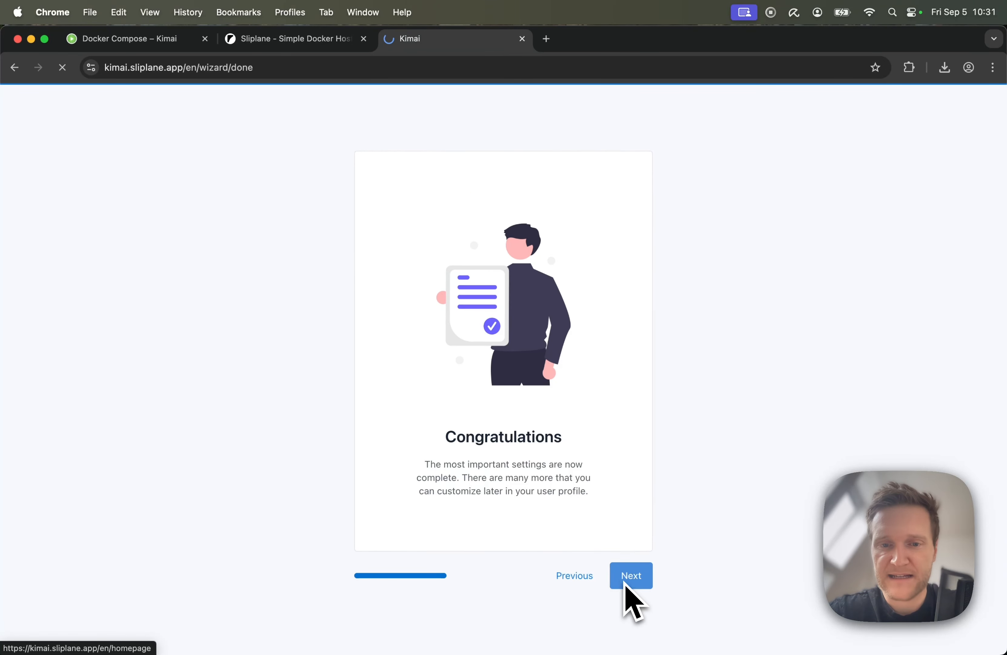
click(625, 584)
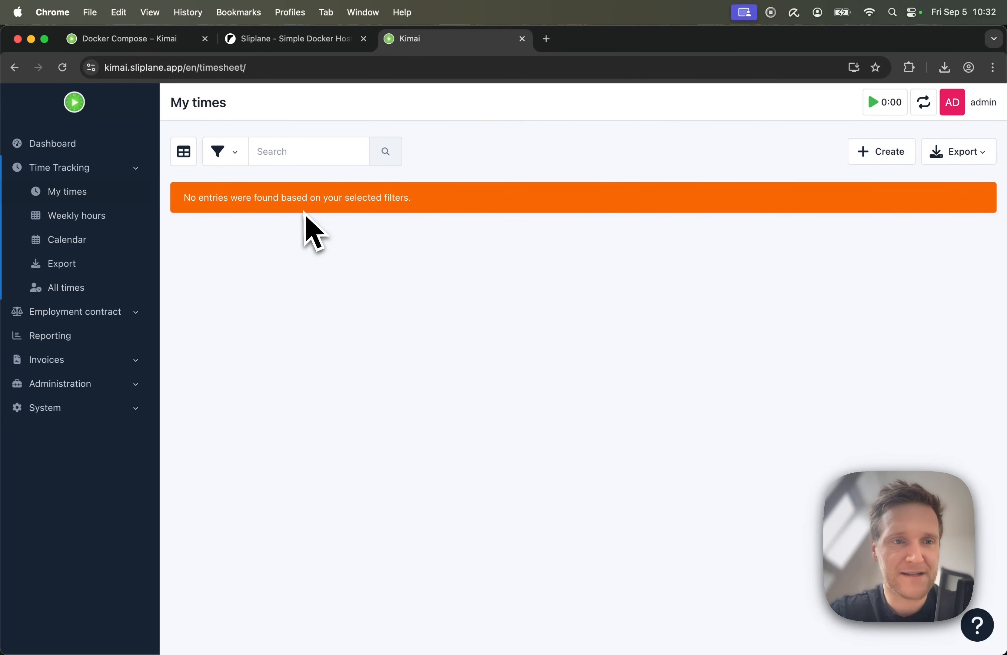
- Look over Kimai's dashboard with its working hours chart, and return to the My times timesheet
click(70, 148)
scroll(408, 306, down, 3)
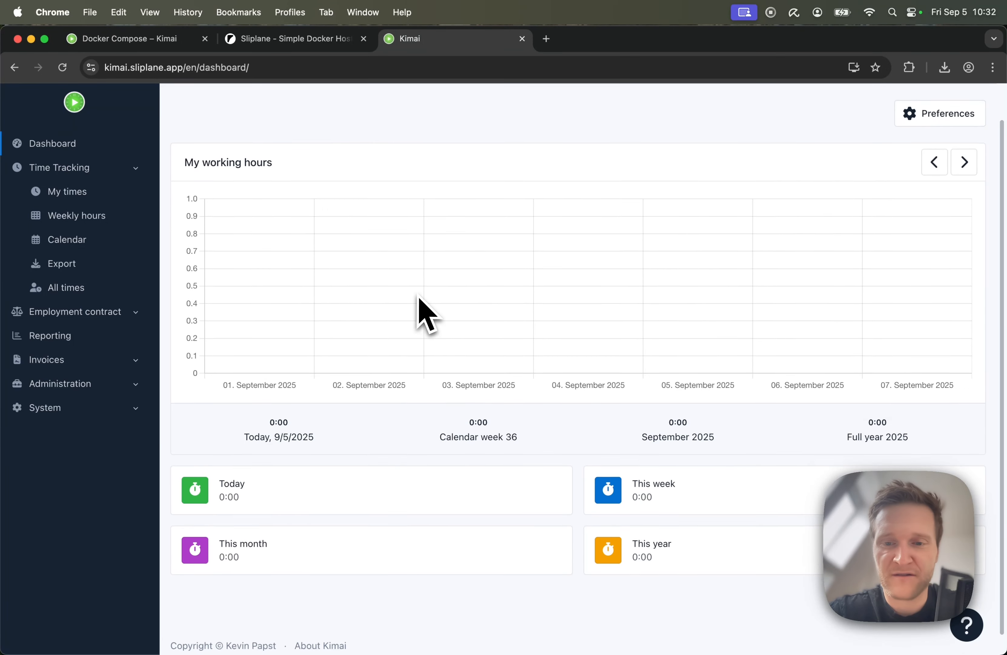
scroll(418, 302, up, 3)
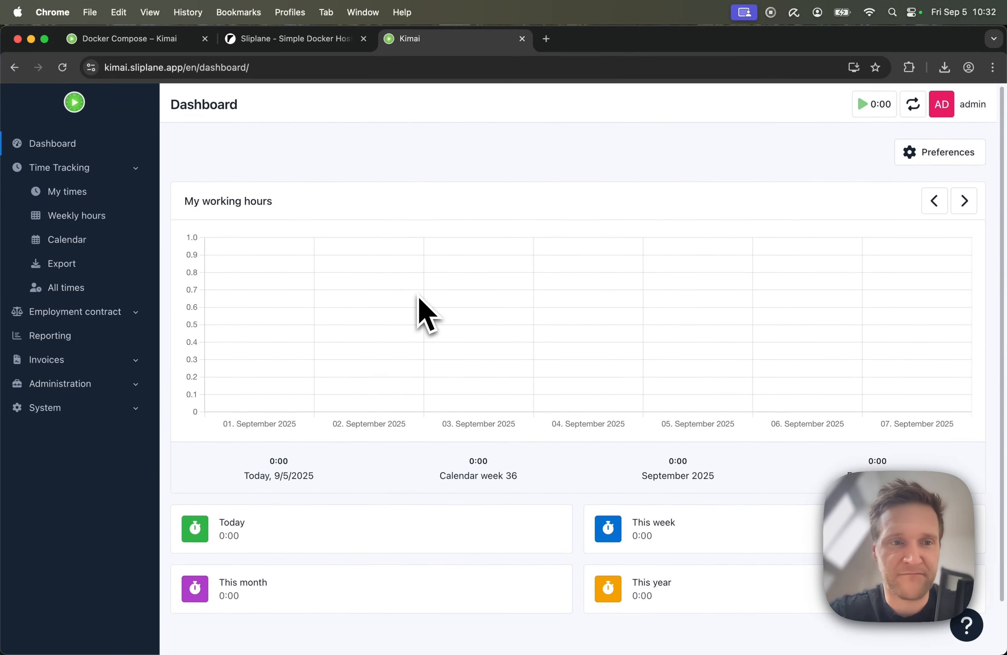
click(68, 168)
click(74, 169)
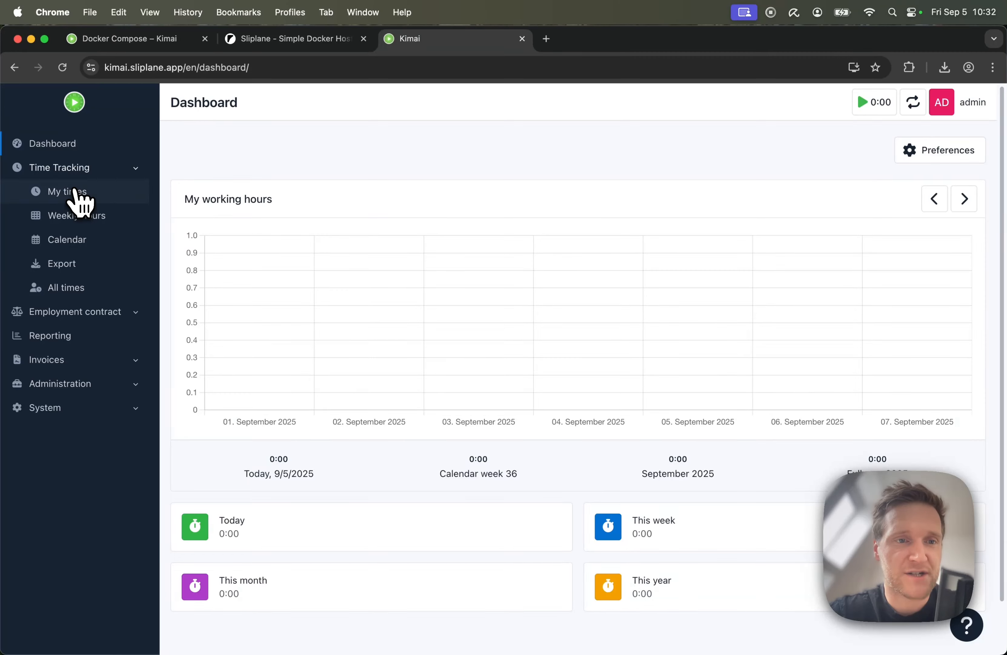
click(76, 193)
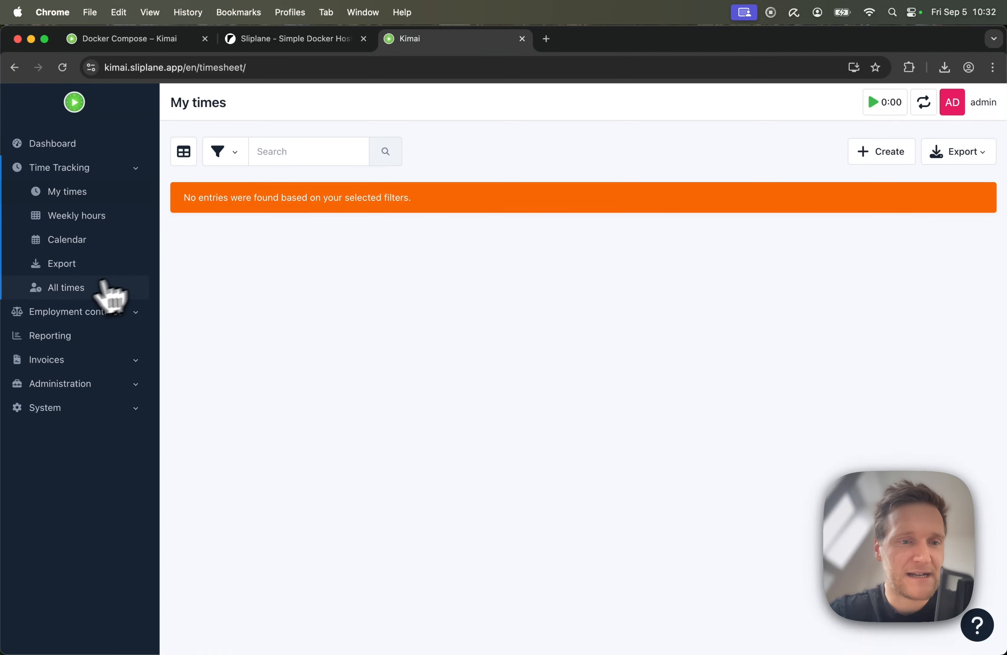
- Review Kimai's Reporting page and the entries offered under Invoices, Administration and System
click(107, 316)
click(63, 365)
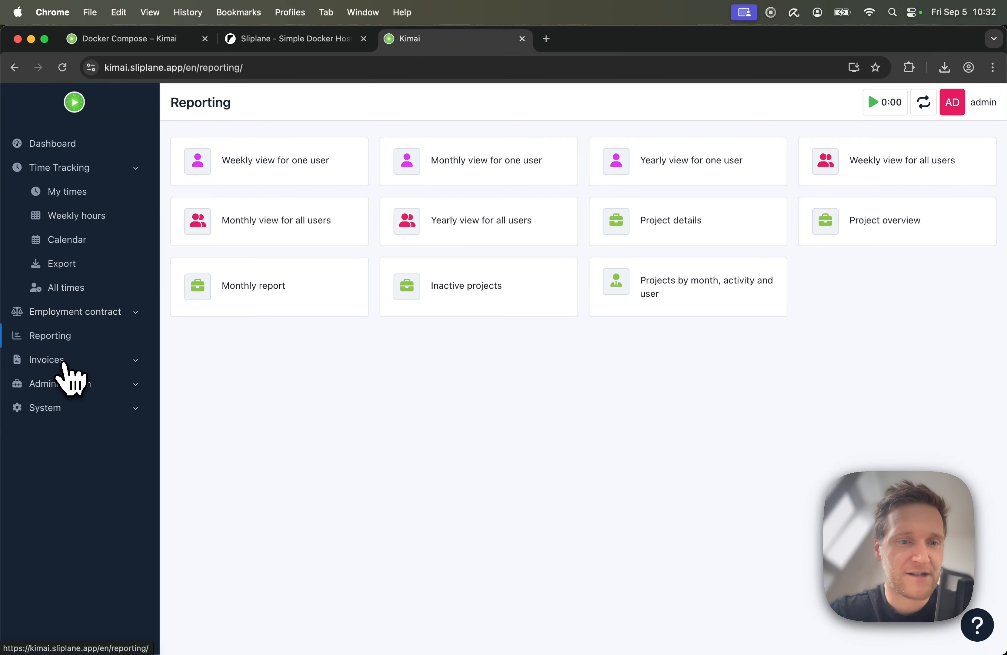
click(70, 362)
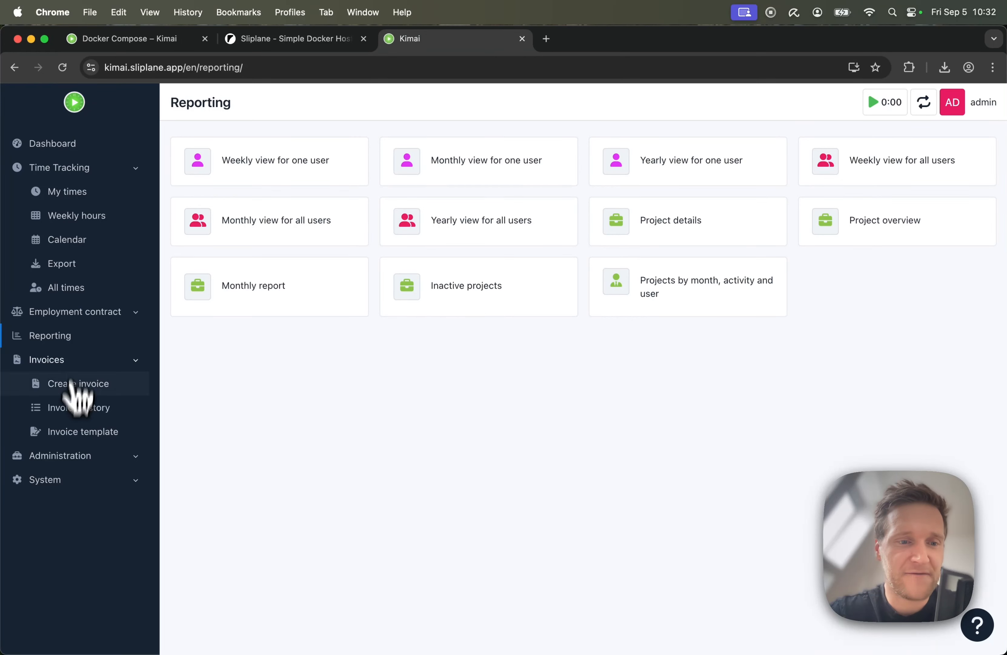
click(61, 457)
click(52, 577)
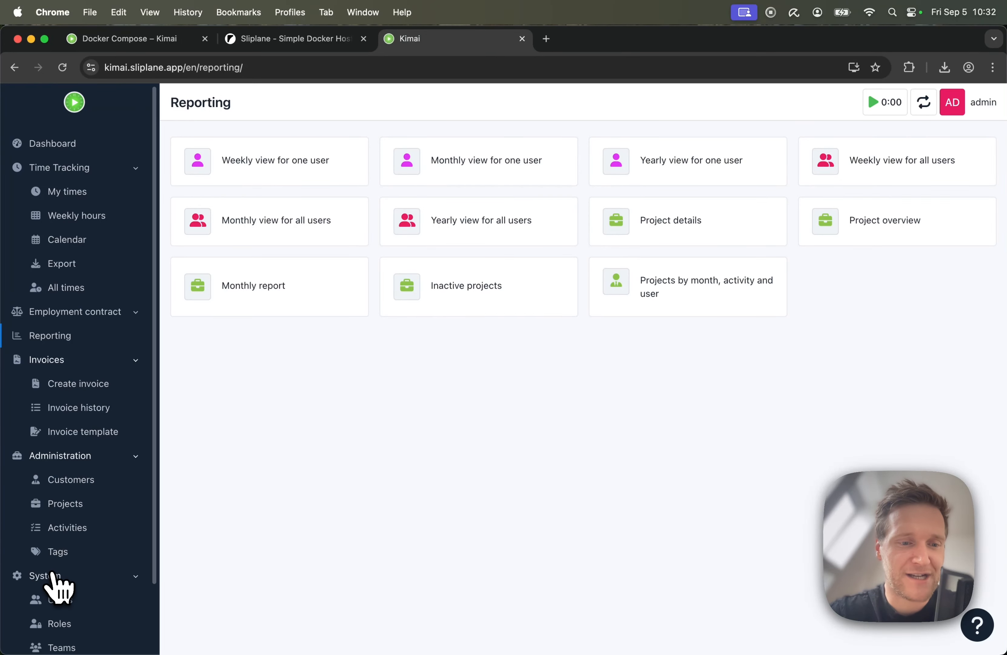
scroll(52, 582, down, 4)
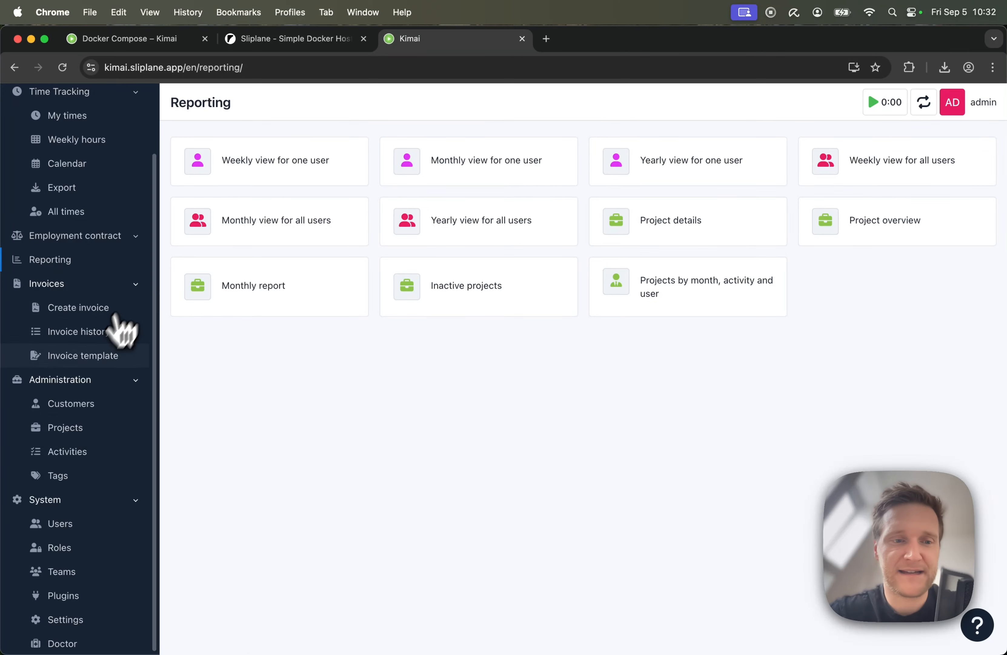
- Create a customer named "customer 1" in Kimai's customer administration, keeping the default country, currency and timezone
click(100, 408)
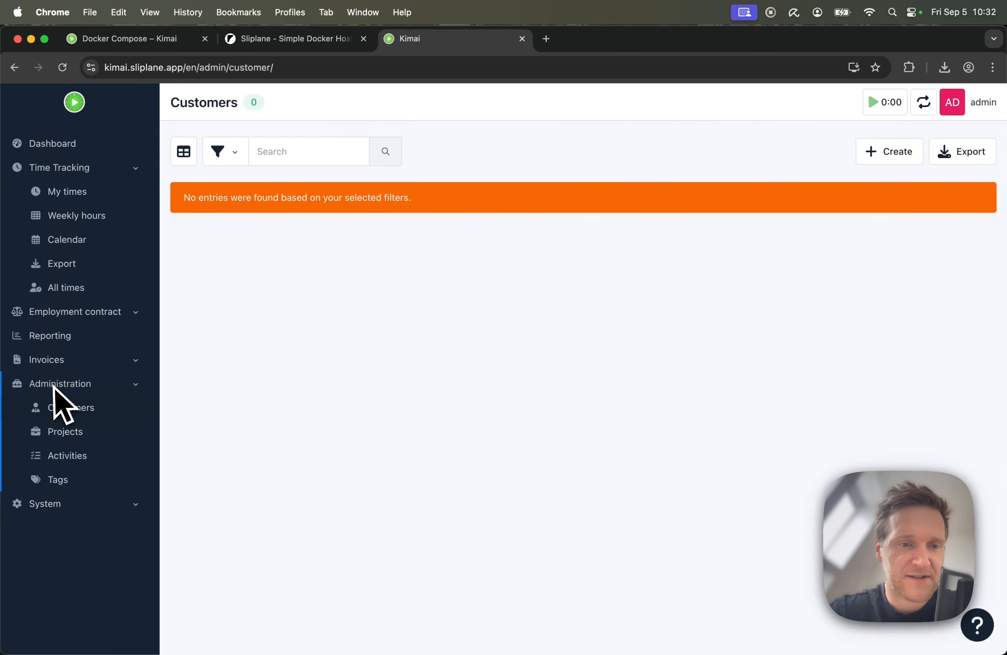
click(895, 167)
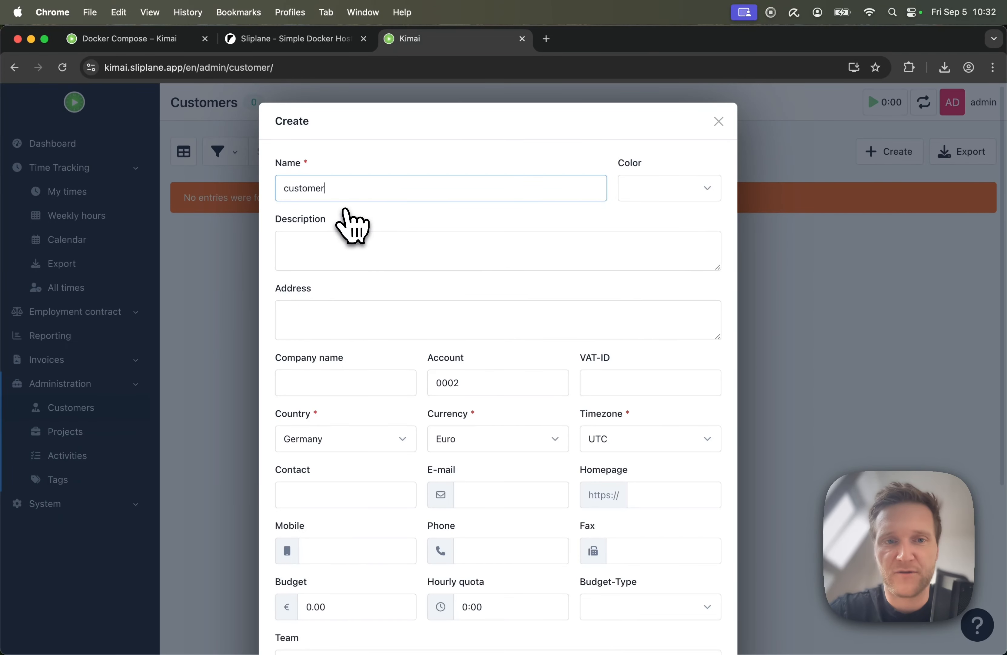
scroll(405, 450, down, 5)
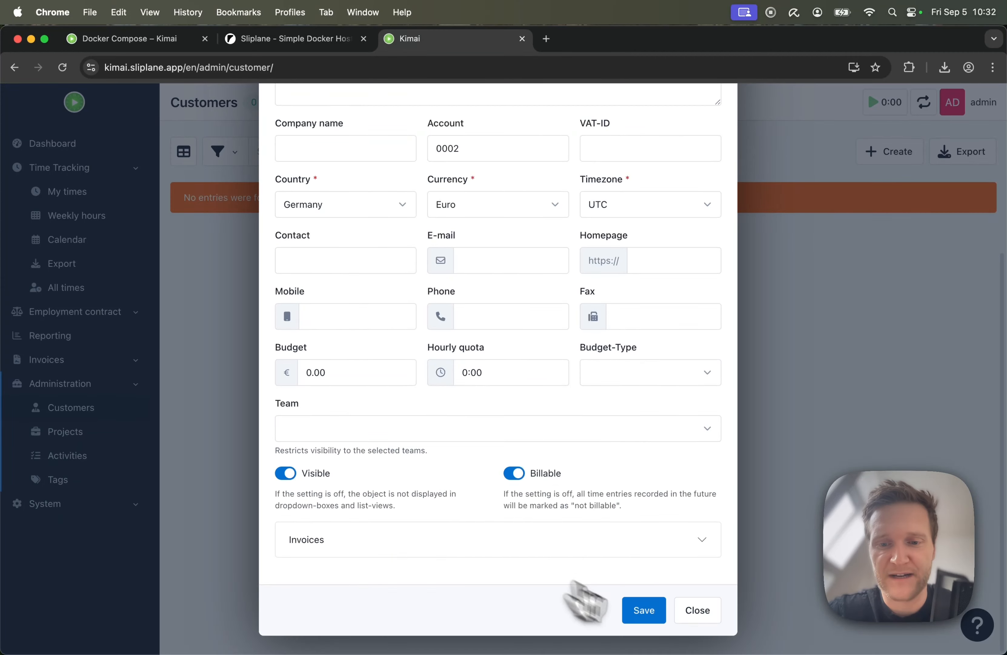
click(653, 616)
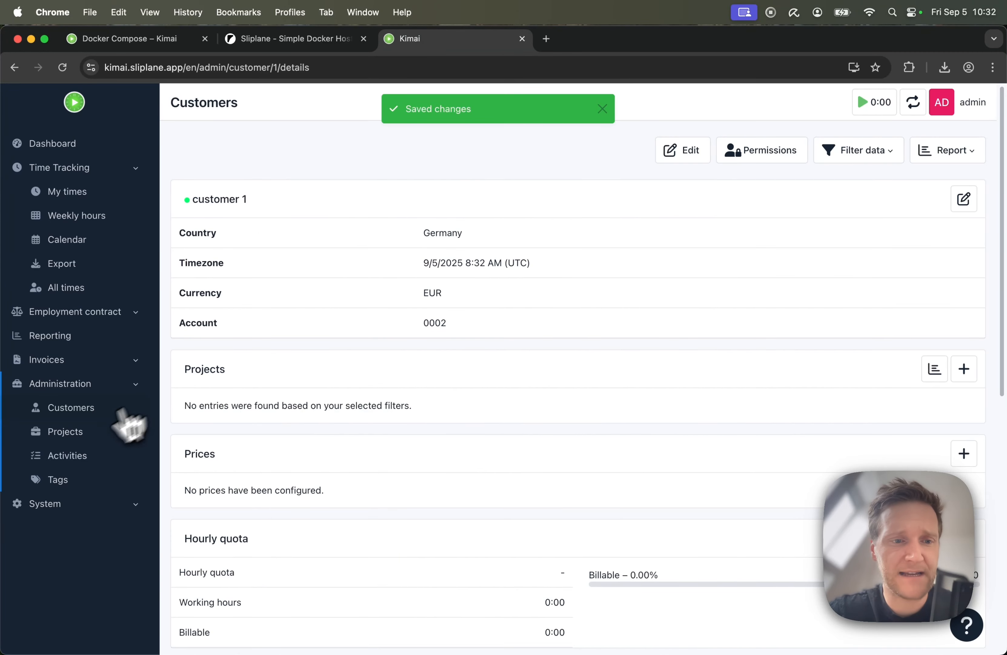
- Create a project named "Project 1" assigned to customer 1 and save it
click(78, 438)
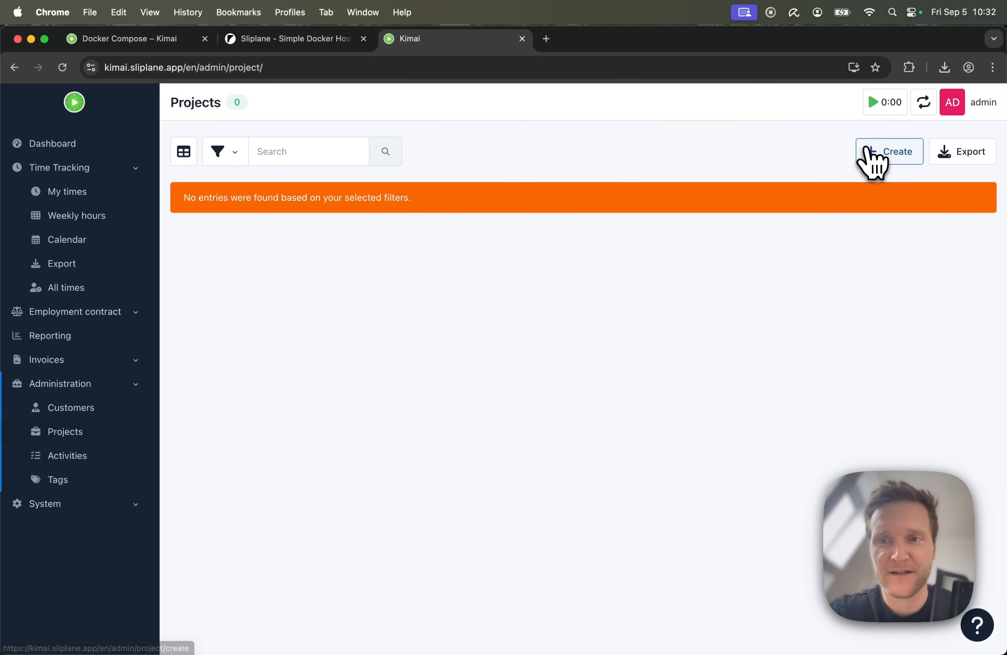
click(869, 153)
text(Projec)
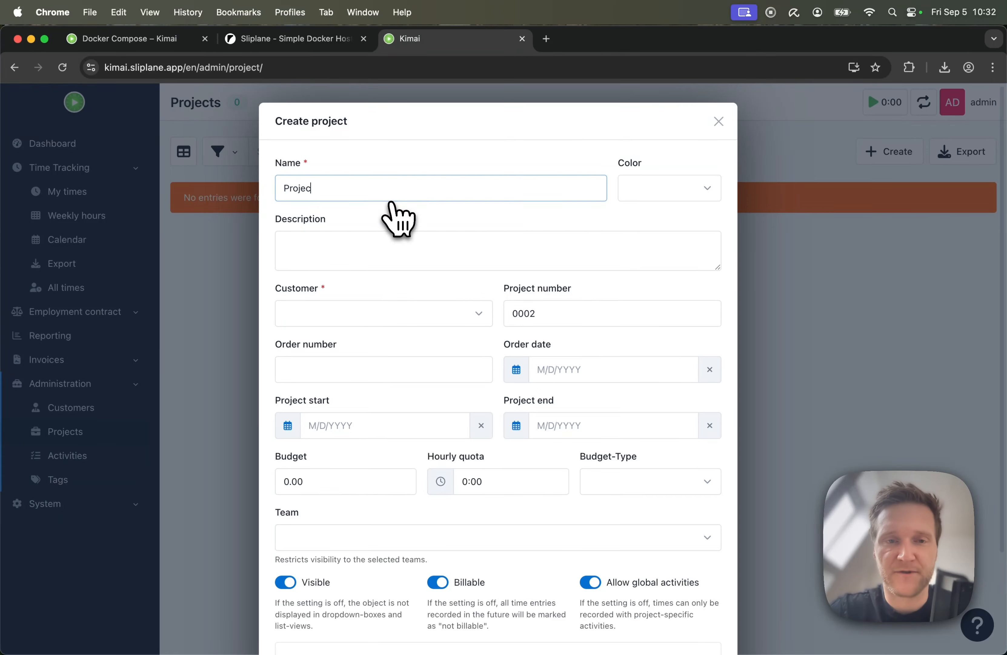
text(t 1)
click(382, 313)
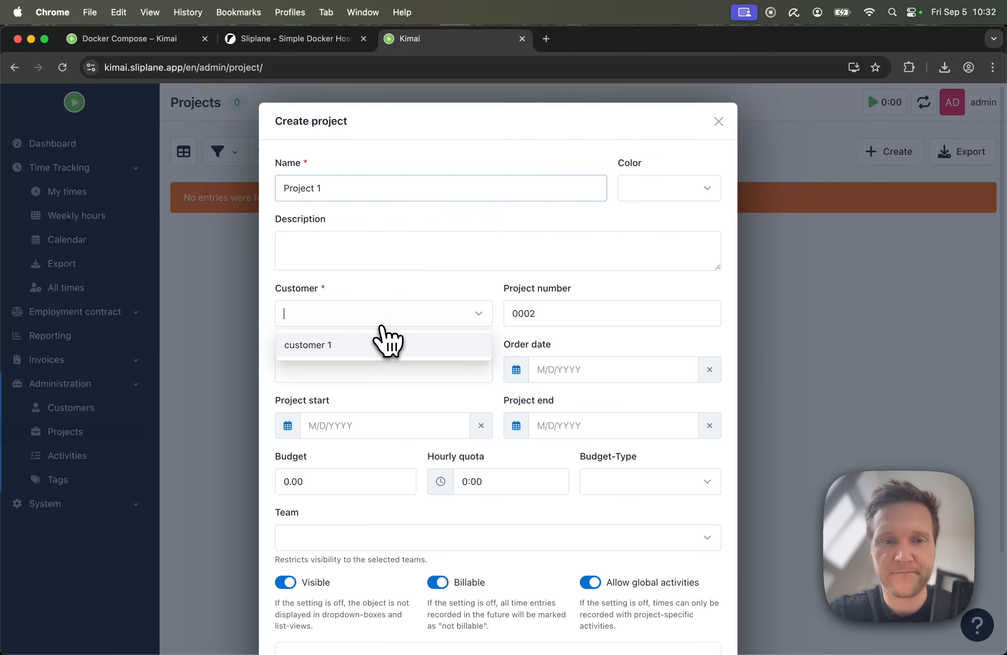
click(334, 344)
scroll(336, 365, down, 5)
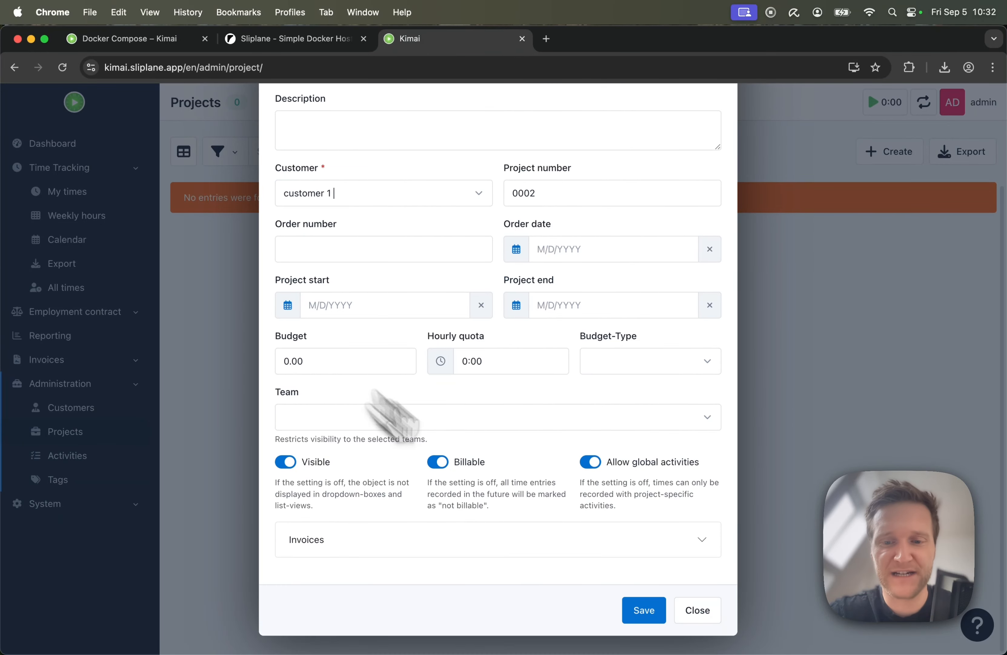
click(642, 610)
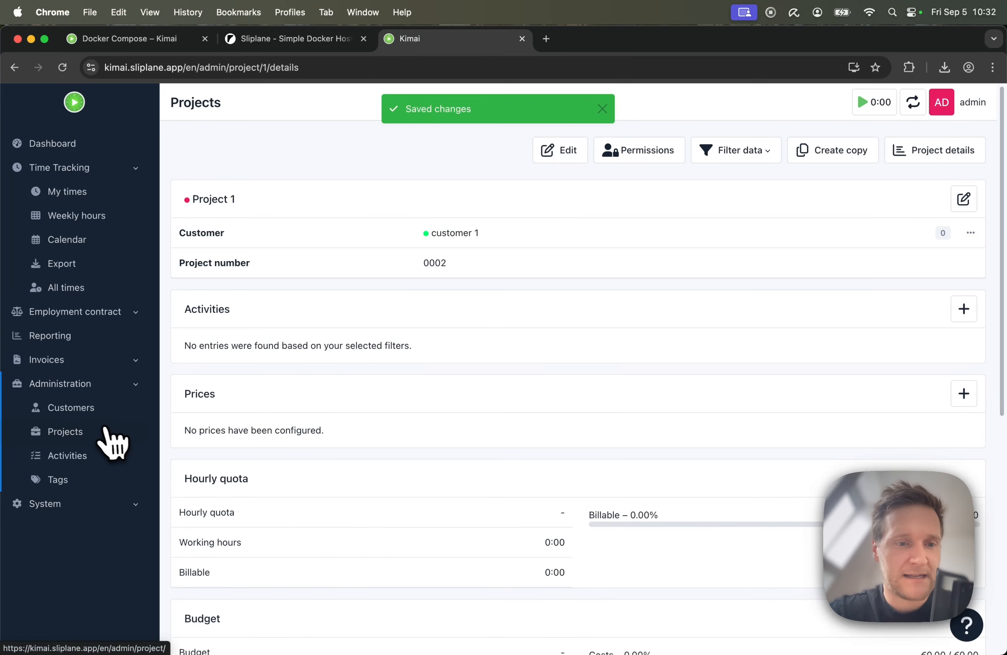
- Create an activity named "Activity 1" without assigning it to a project, and save it
click(72, 458)
click(891, 155)
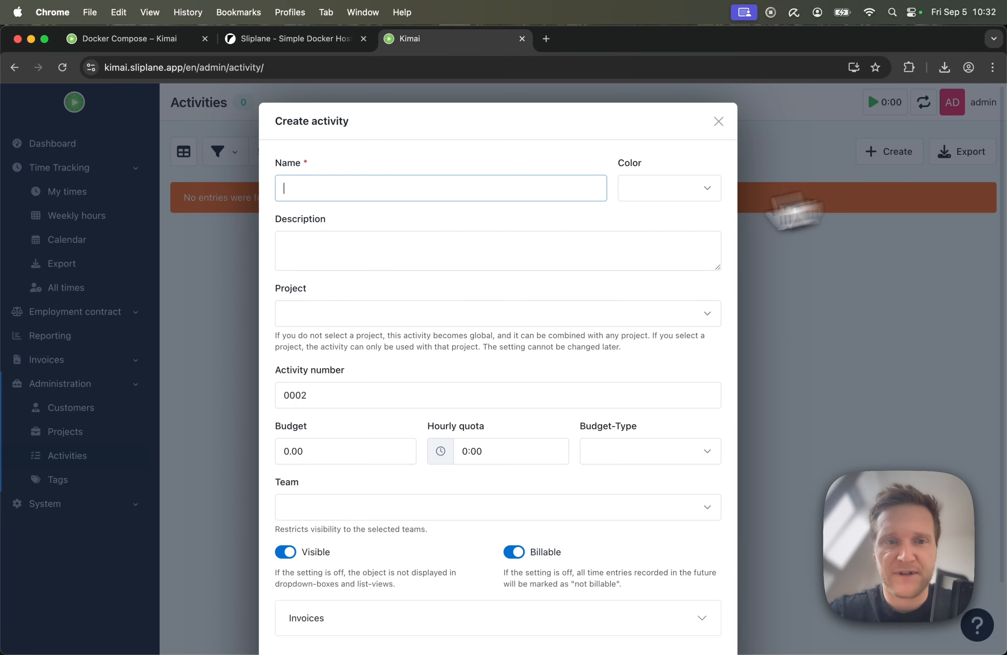
text(Activity)
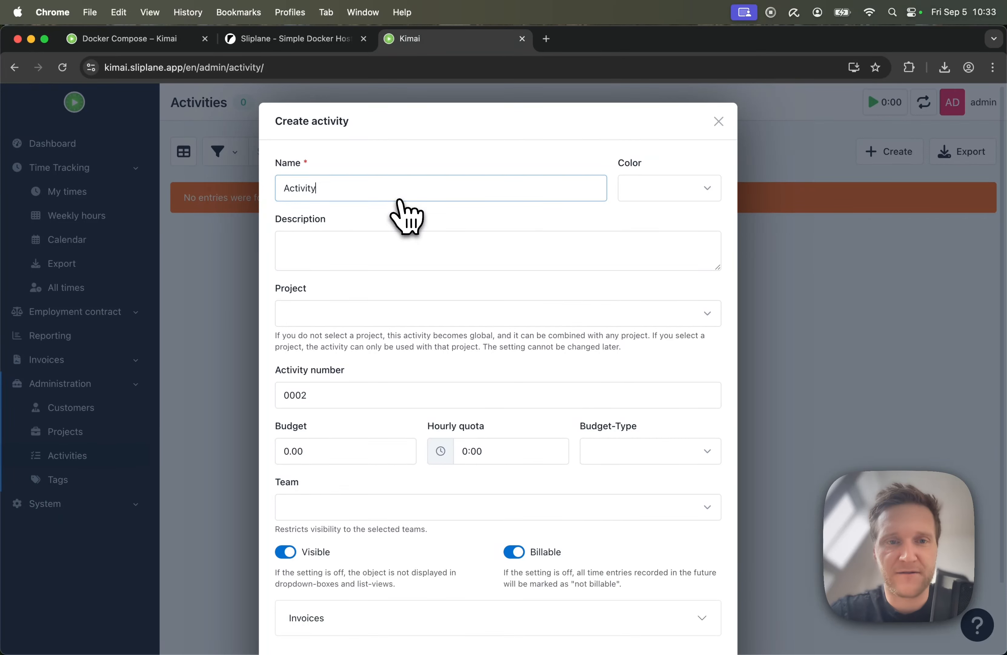
text( 1)
scroll(426, 298, down, 5)
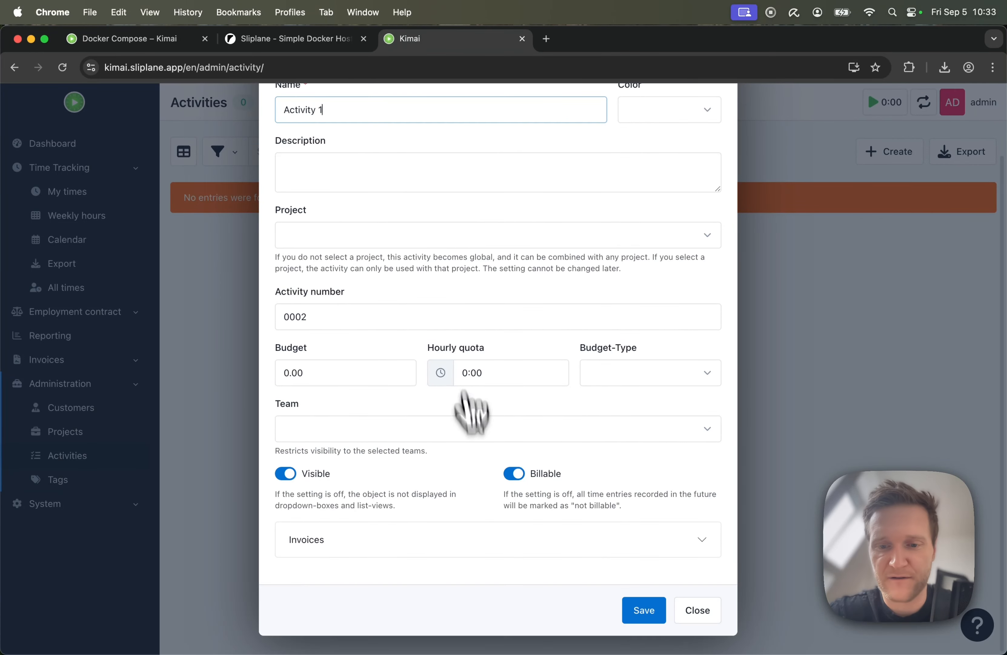
click(645, 612)
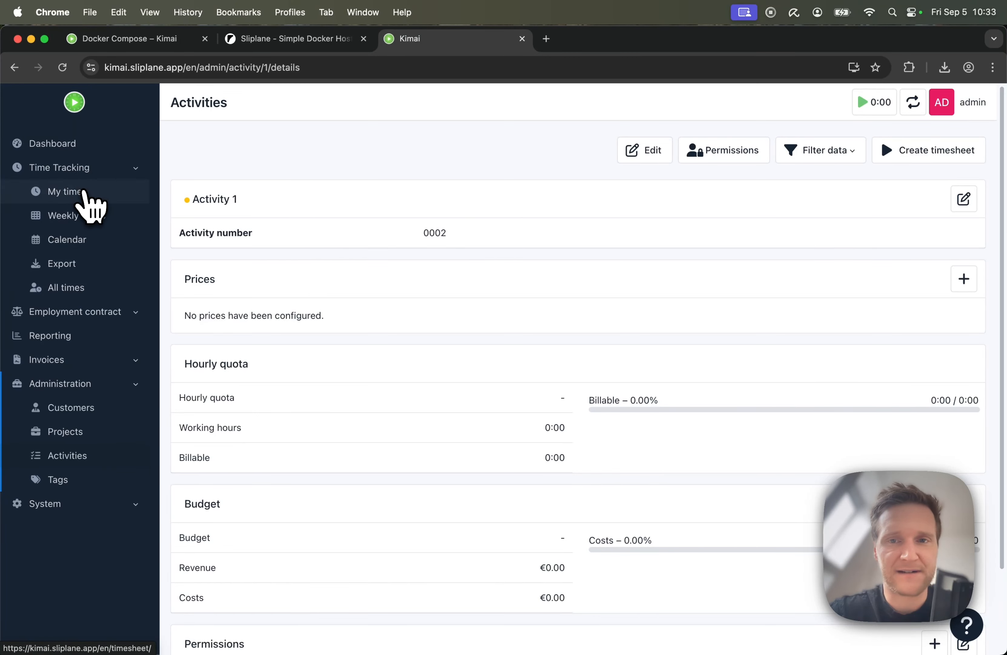
- Start a running time entry in My times for Project 1 with Activity 1, leaving duration and end empty
click(68, 191)
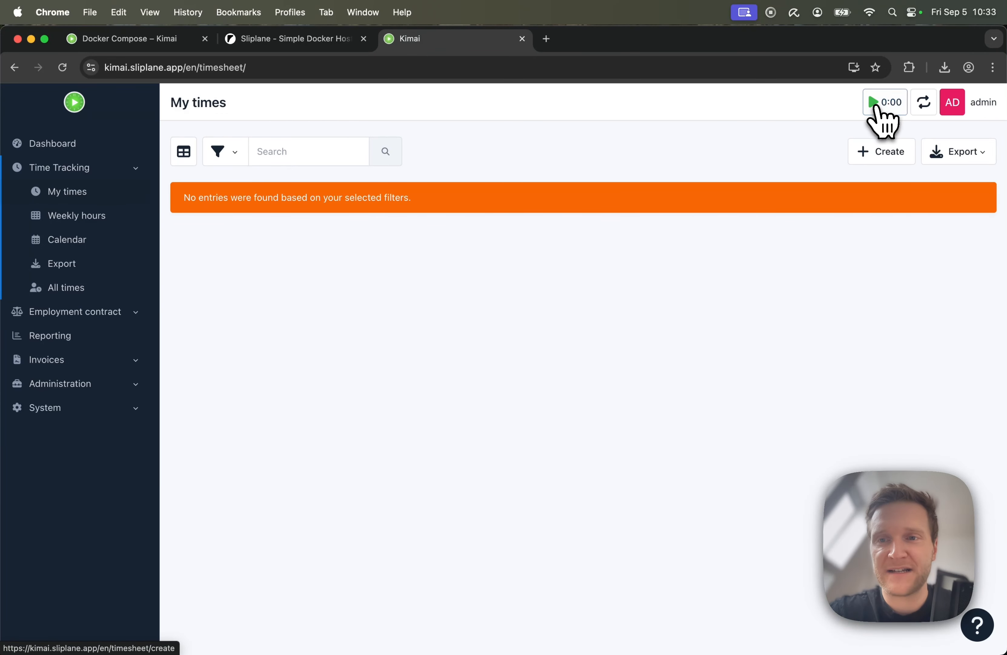
click(880, 111)
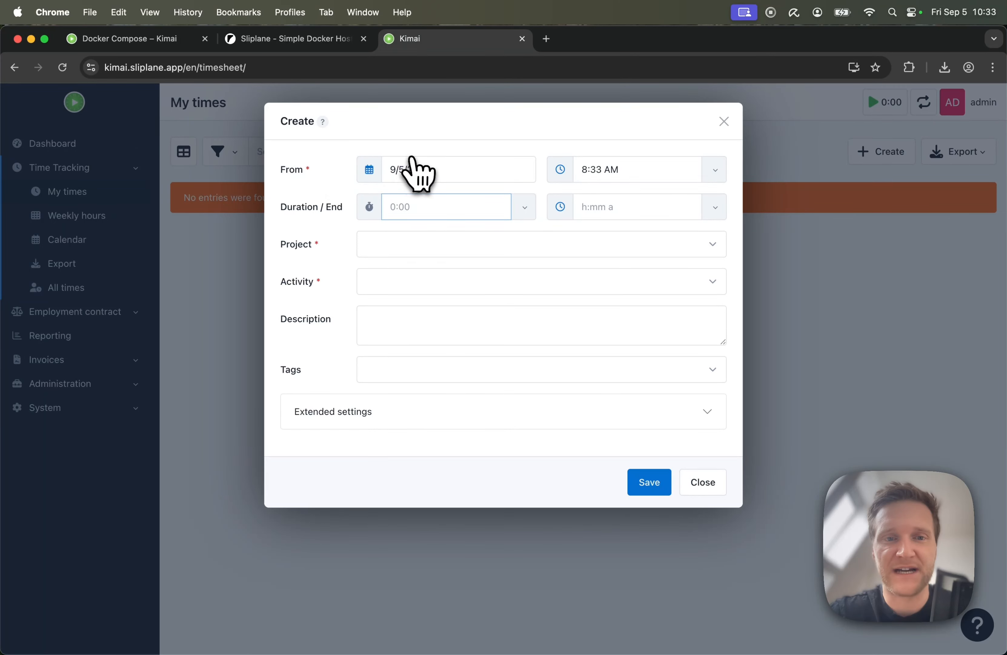
click(397, 249)
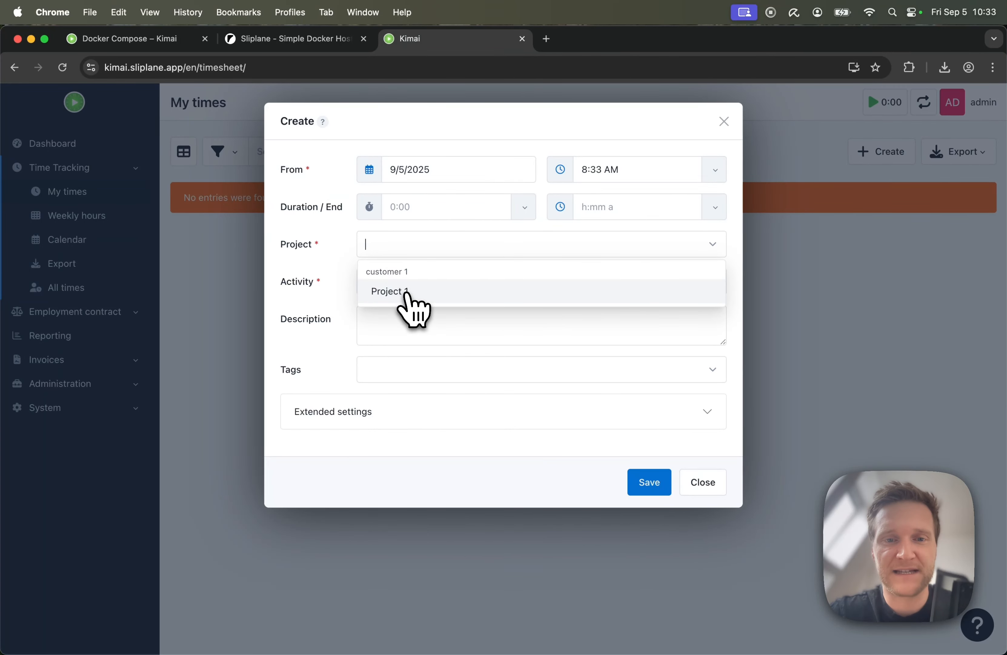
click(411, 308)
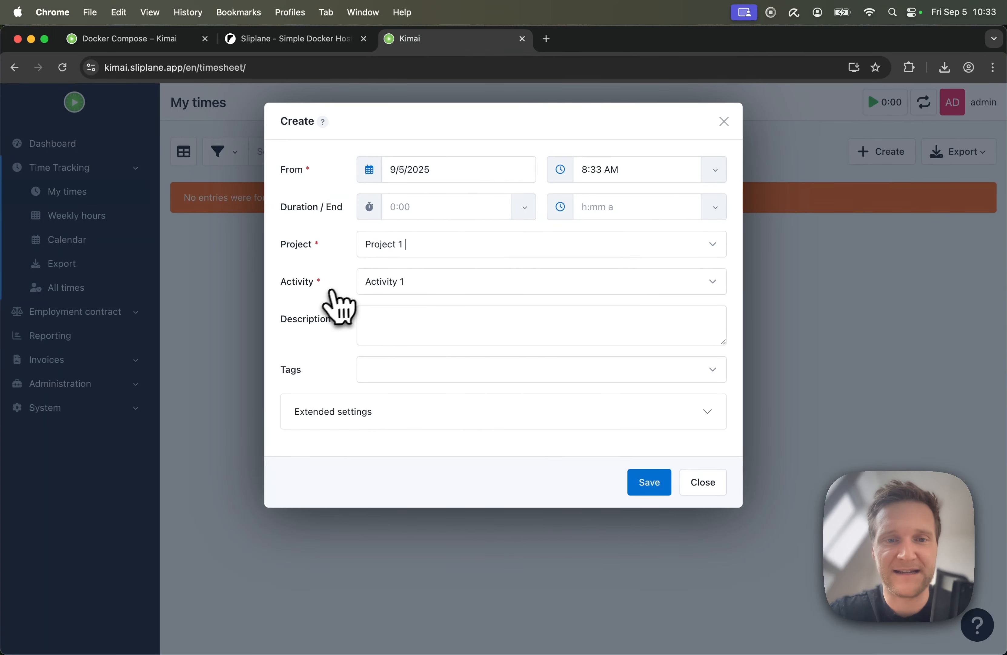
click(649, 482)
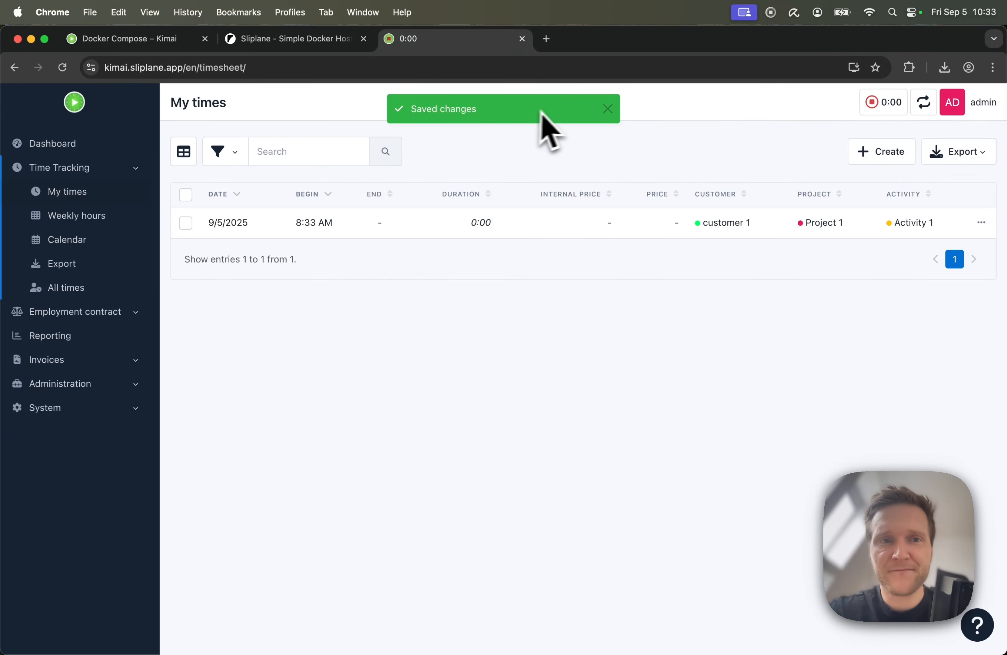
- Switch to Sliplane and inspect the sqldb service's mysql volume, including its mount path and backups
click(278, 42)
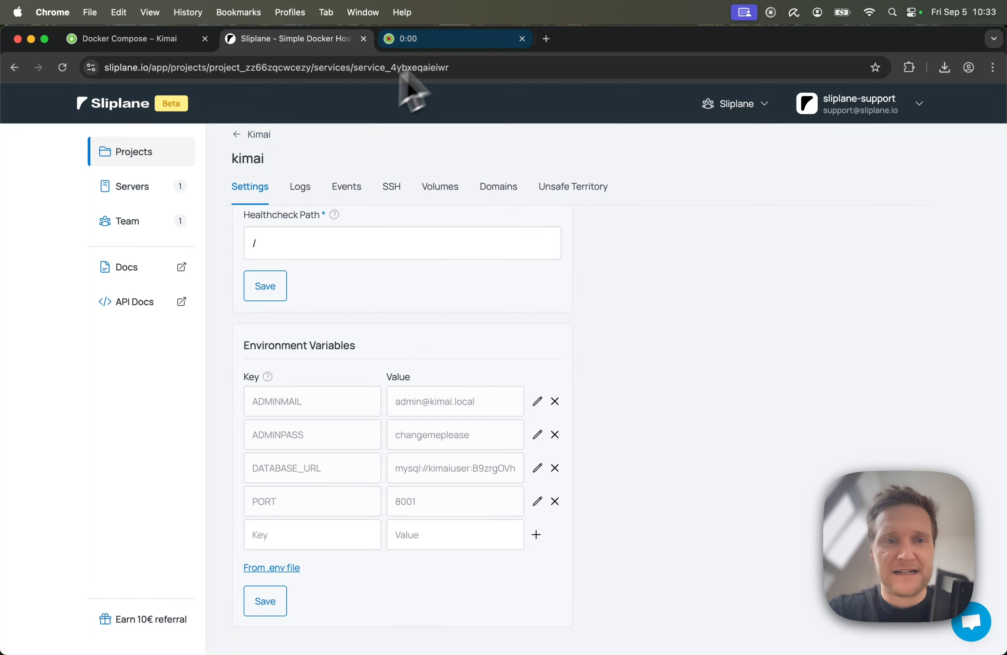
click(255, 135)
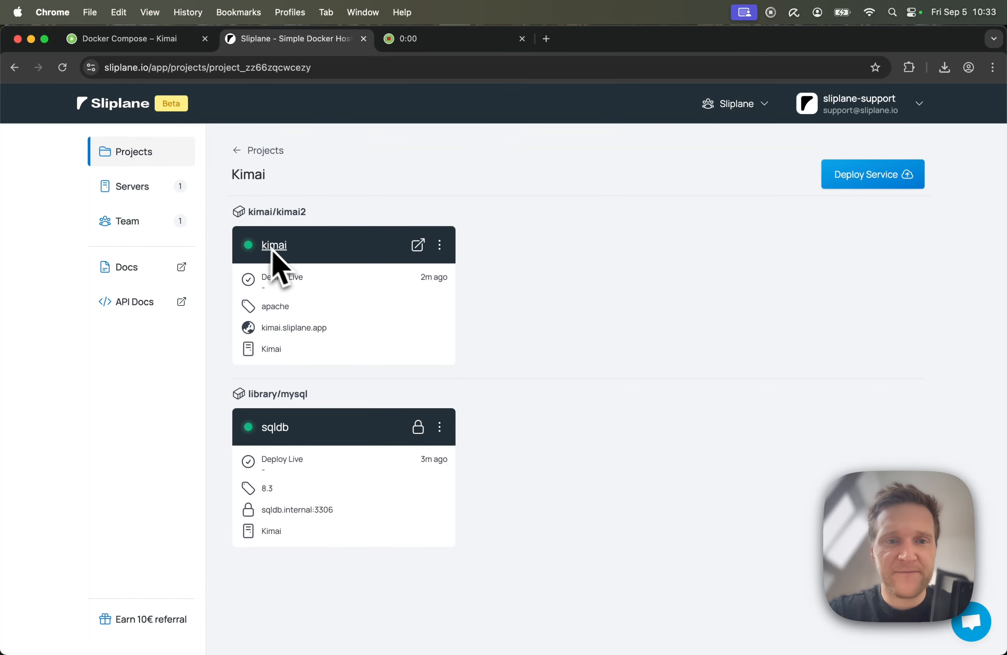
click(288, 425)
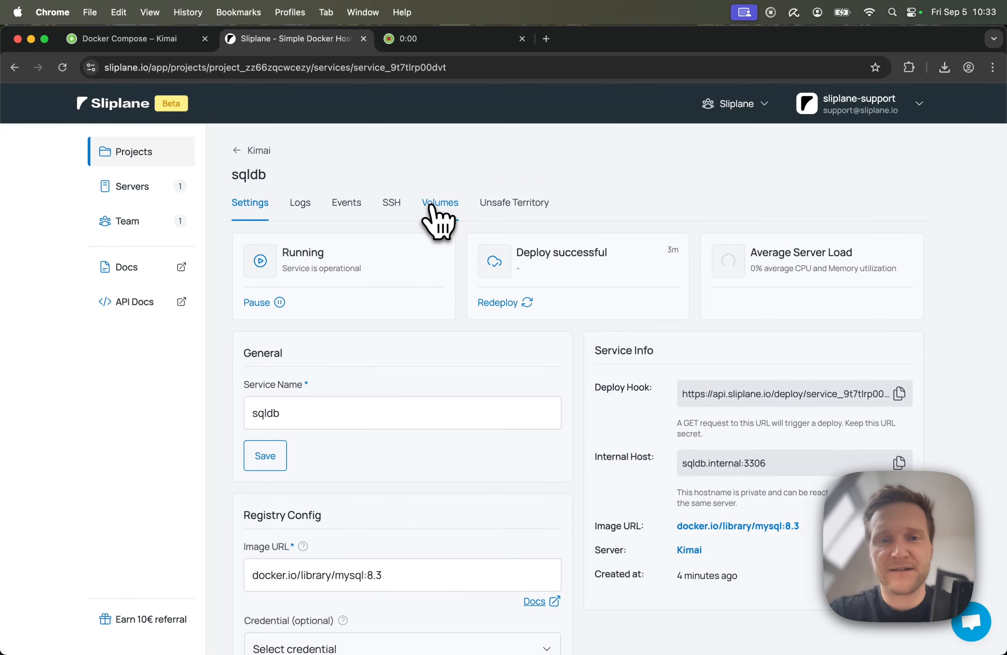
click(425, 39)
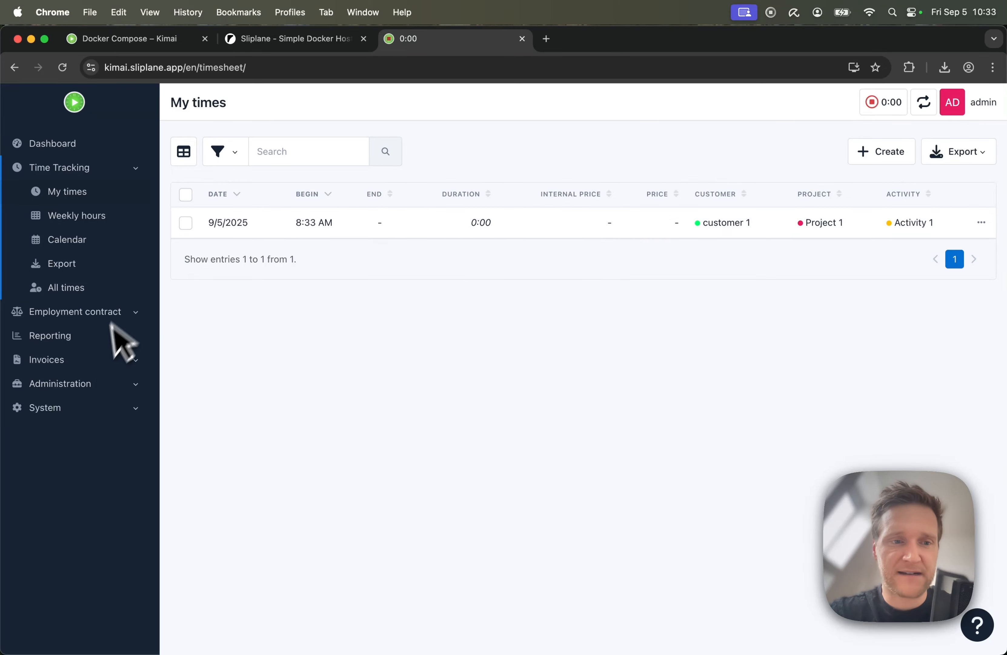
click(306, 41)
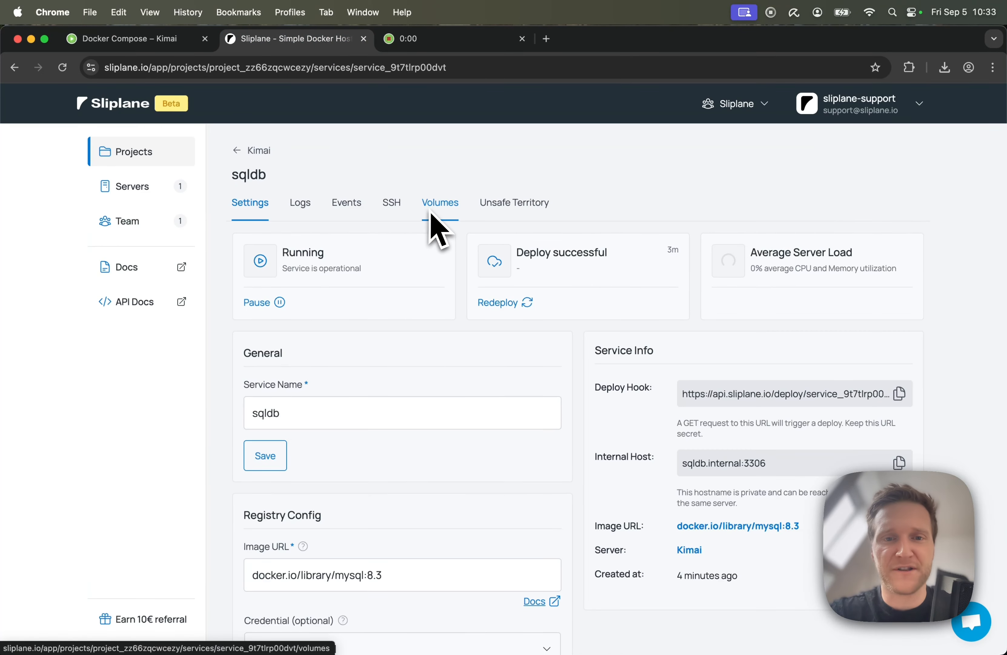
click(451, 211)
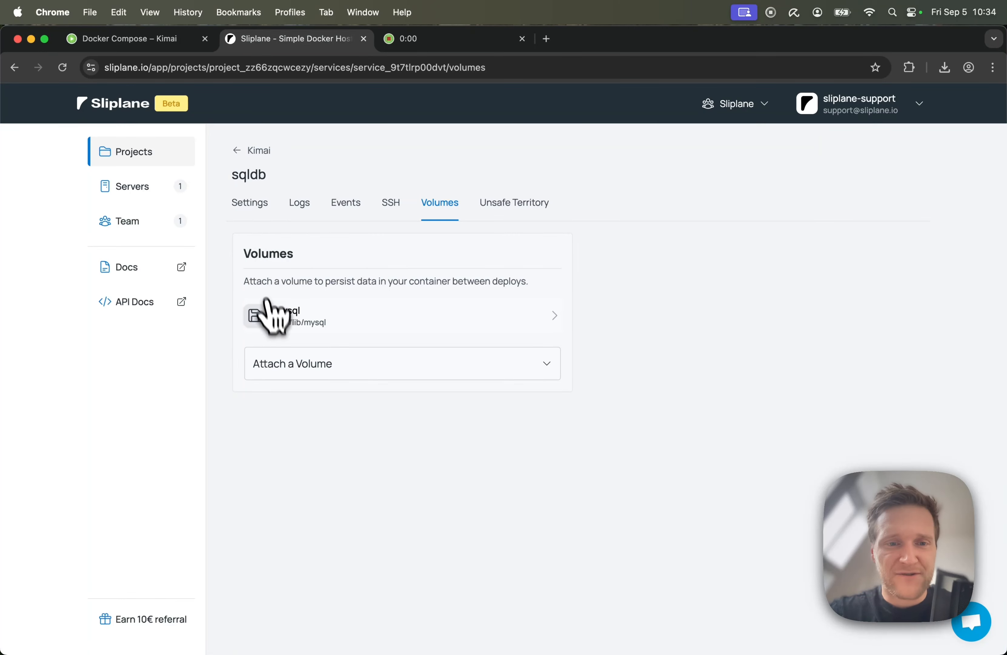
click(359, 319)
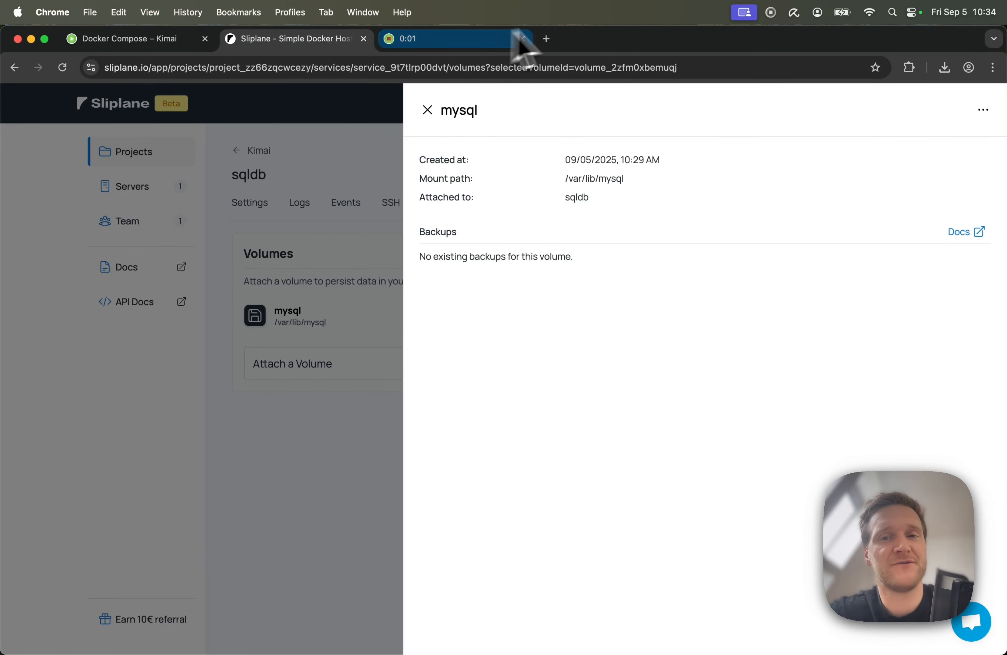
click(428, 110)
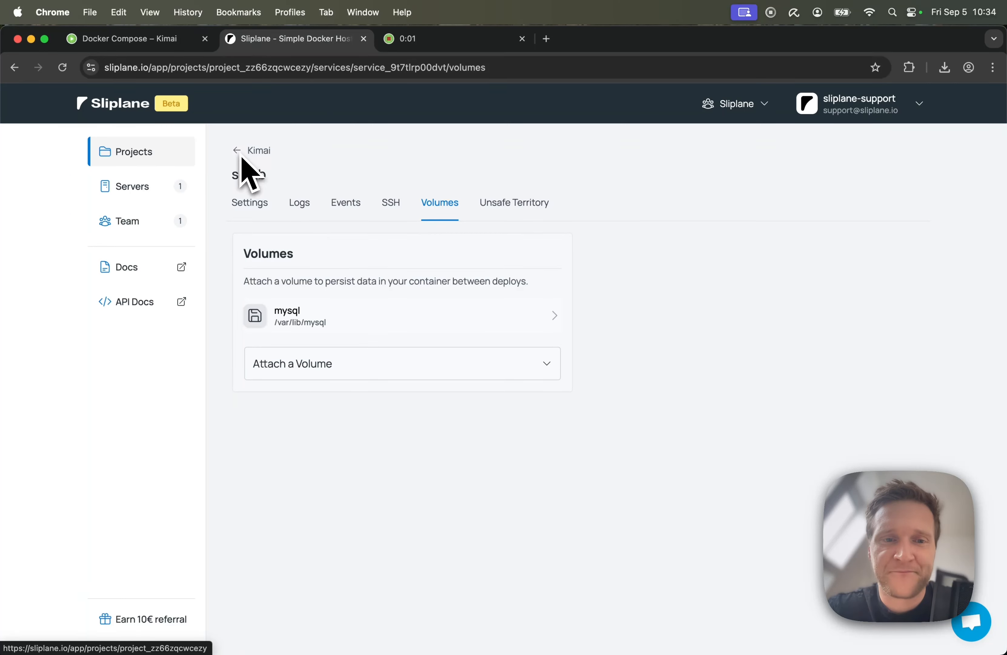
- Switch to Kimai and export the My times timesheet as CSV
click(447, 43)
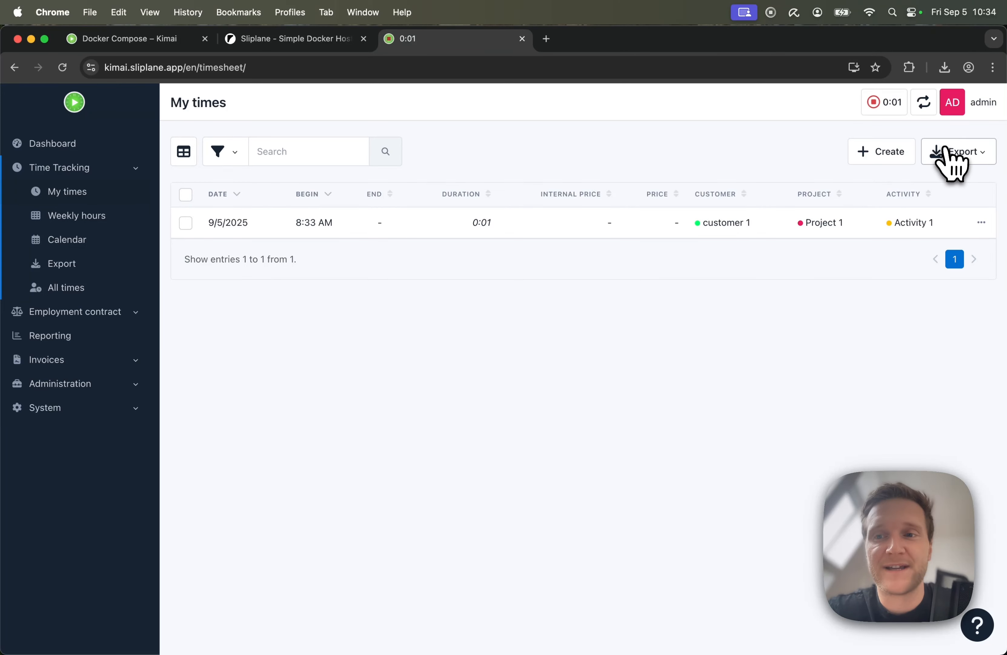
click(971, 154)
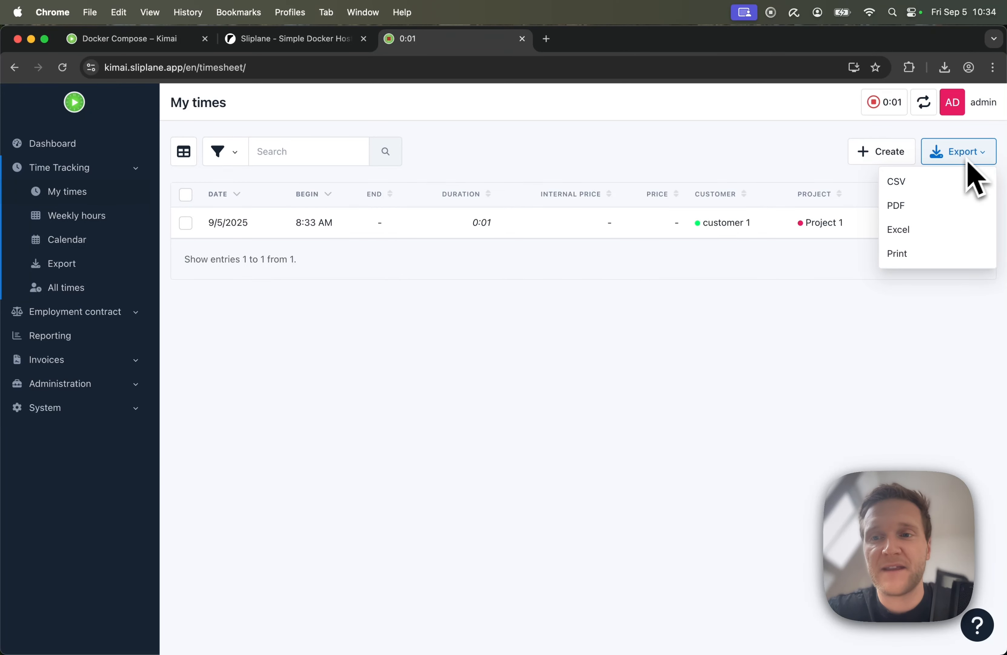
click(953, 184)
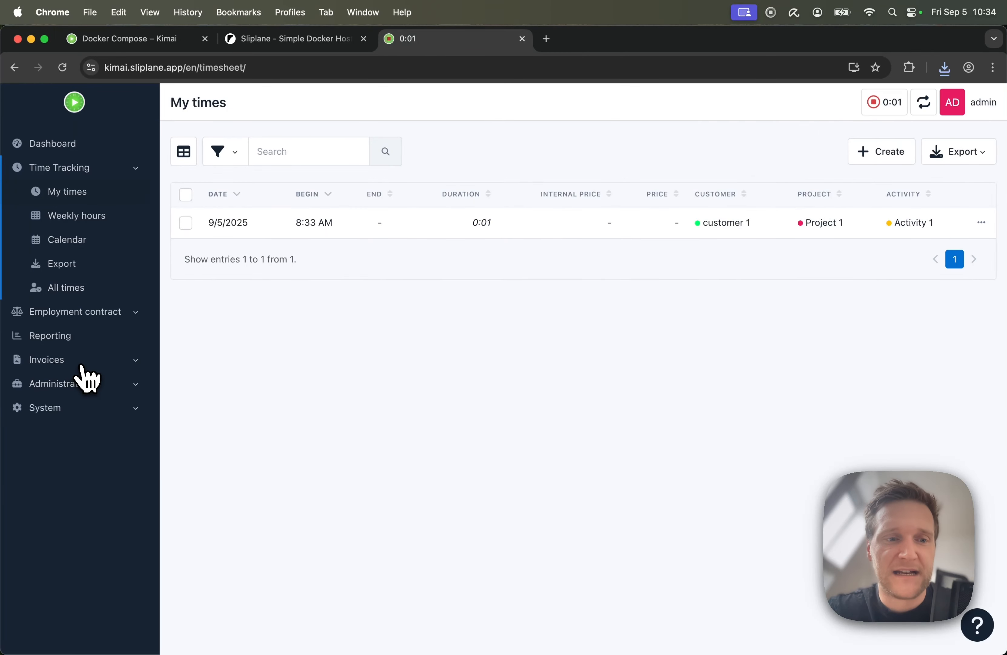
- View Kimai's Invoice history page, and return to the sqldb service's volumes in Sliplane
click(66, 362)
click(75, 409)
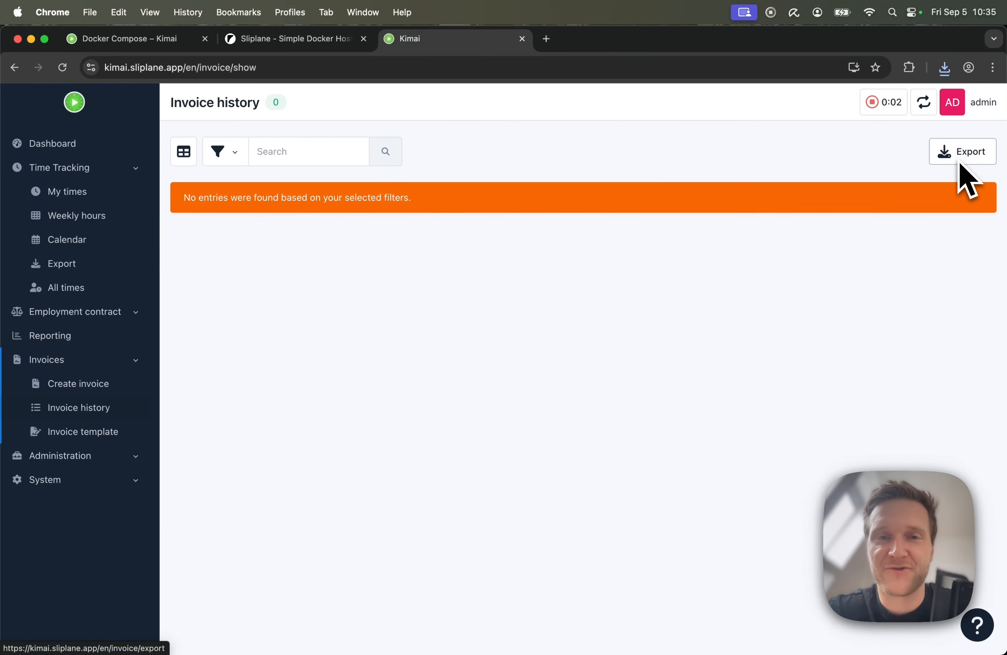
click(293, 42)
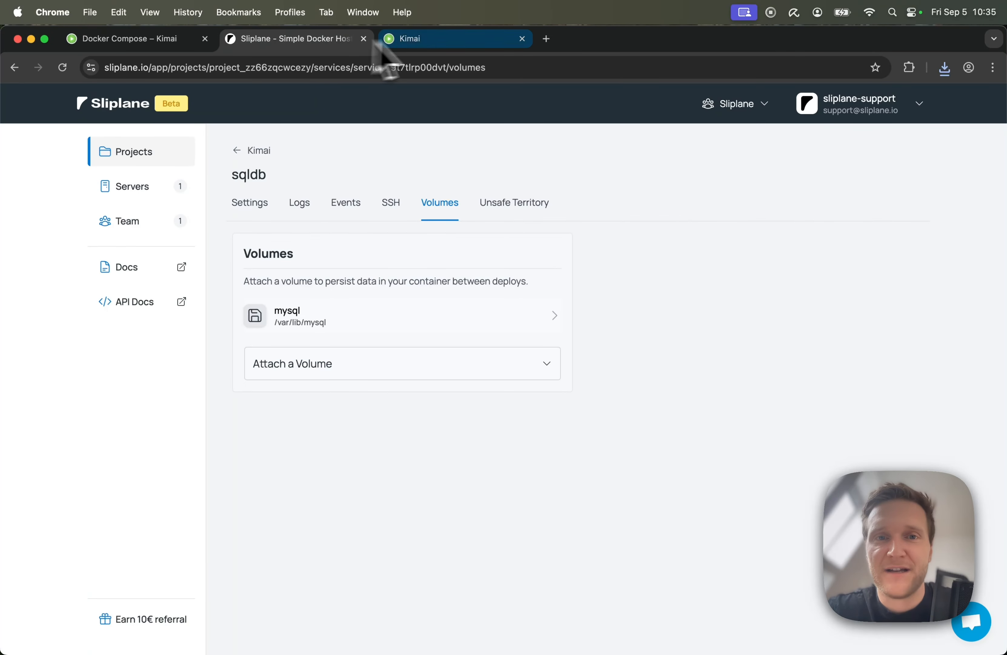
click(443, 41)
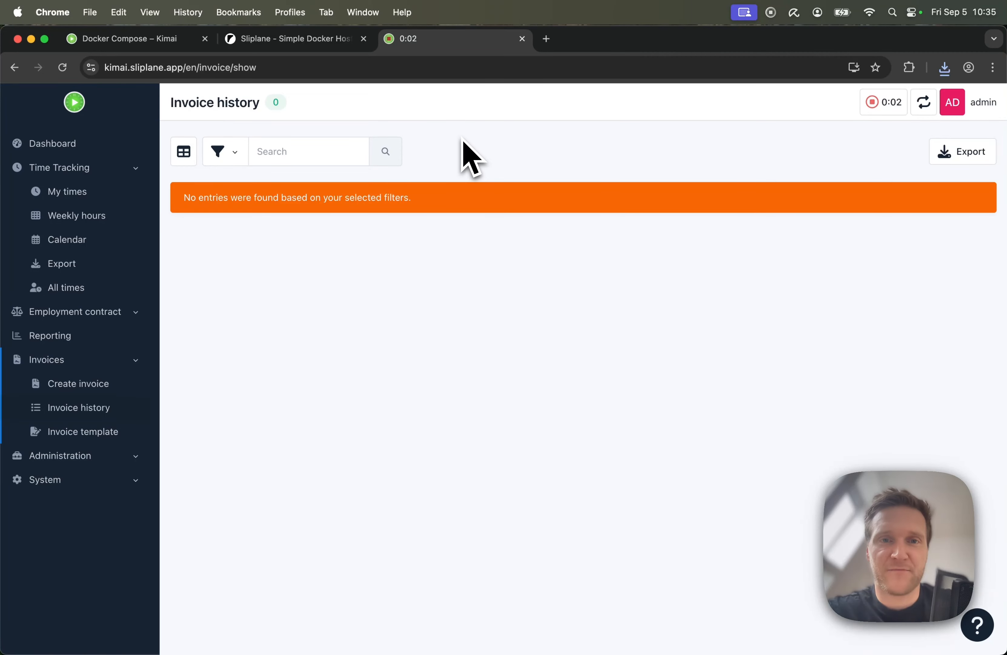
key(ctrl+shift+Tab)
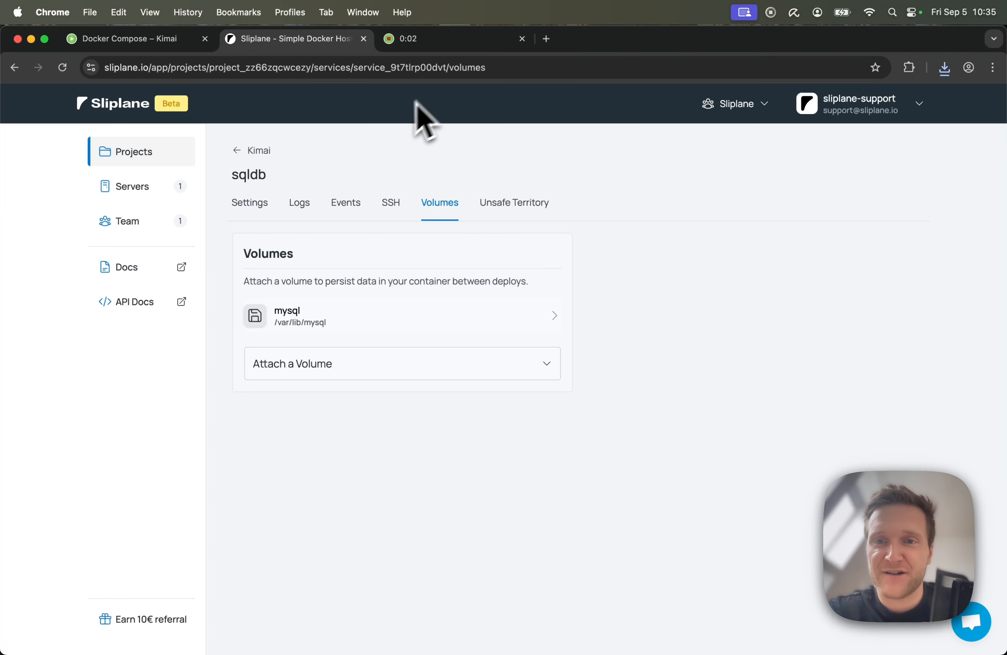